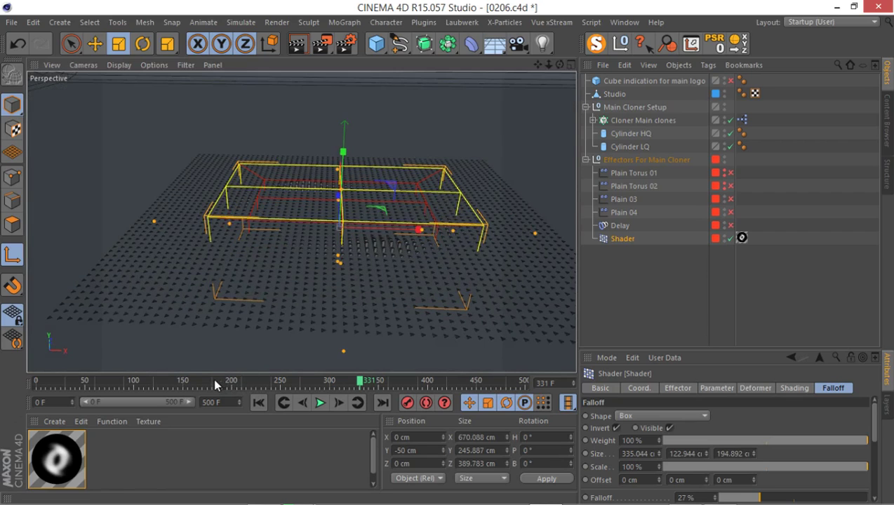
Enable the Plain Torus 01, Plain Torus 02, Plain 03, Plain 04 and Delay effectors and preview their animation up to frame 81
{"action": "left_click_drag", "start_coordinate": [211, 384], "coordinate": [82, 384]}
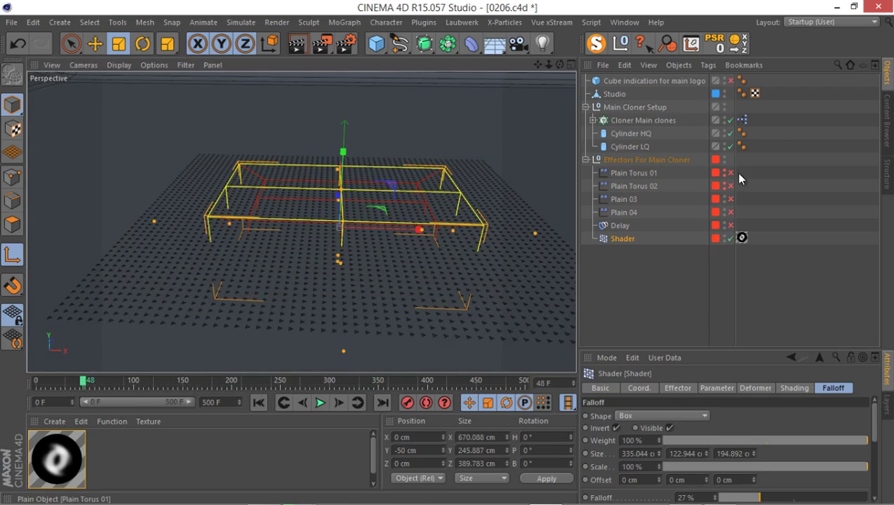
{"action": "left_click_drag", "start_coordinate": [728, 172], "coordinate": [737, 233]}
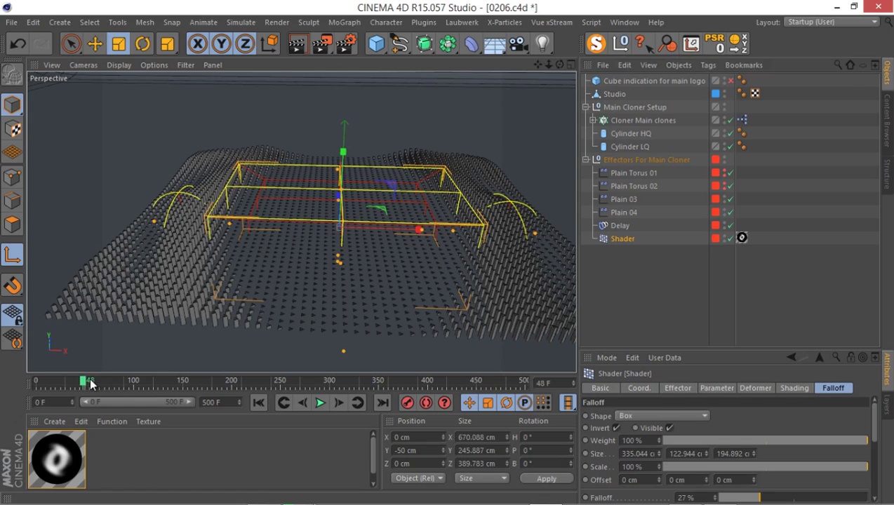
{"action": "left_click_drag", "start_coordinate": [85, 382], "coordinate": [115, 410]}
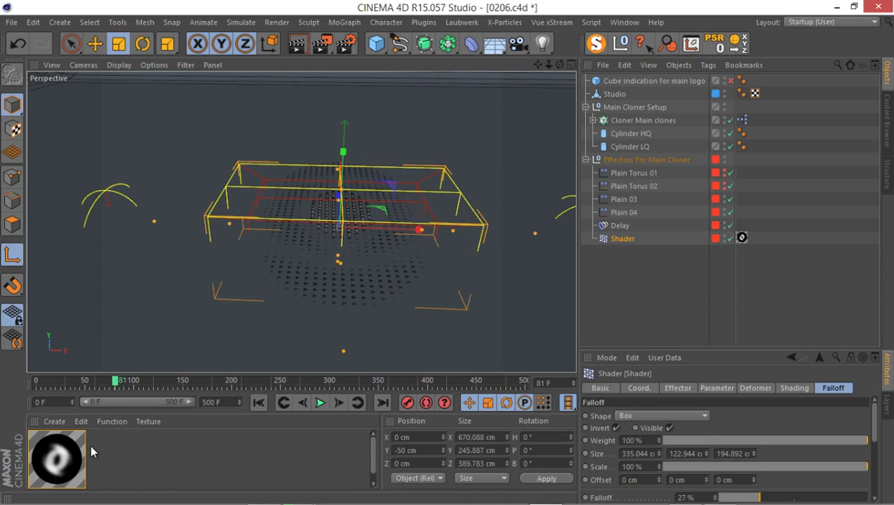
Set the movie start frame of the ForShaderEffector material's luminance texture to 100
{"action": "double_click", "coordinate": [60, 458]}
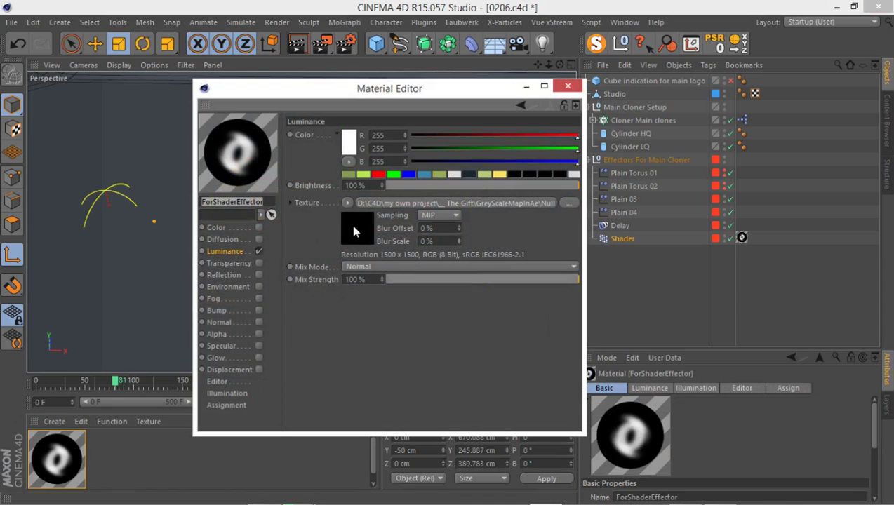
{"action": "left_click", "coordinate": [356, 225]}
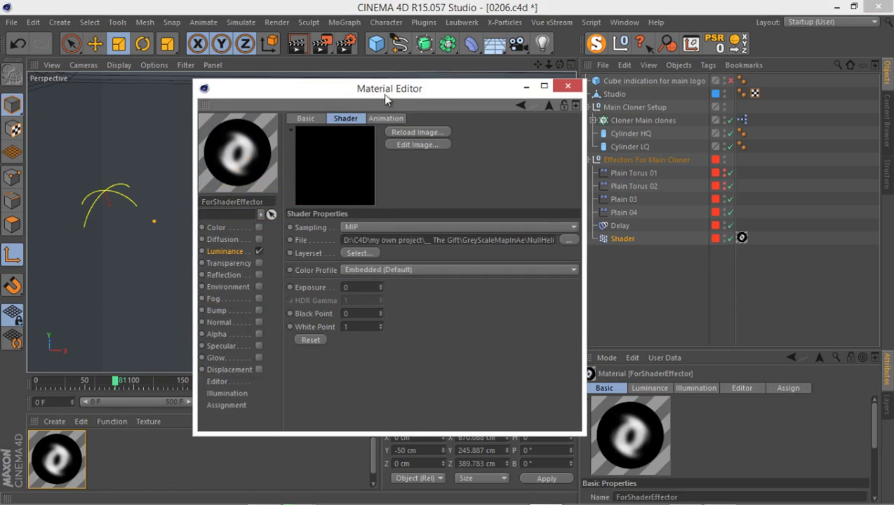
{"action": "left_click_drag", "start_coordinate": [383, 94], "coordinate": [619, 88]}
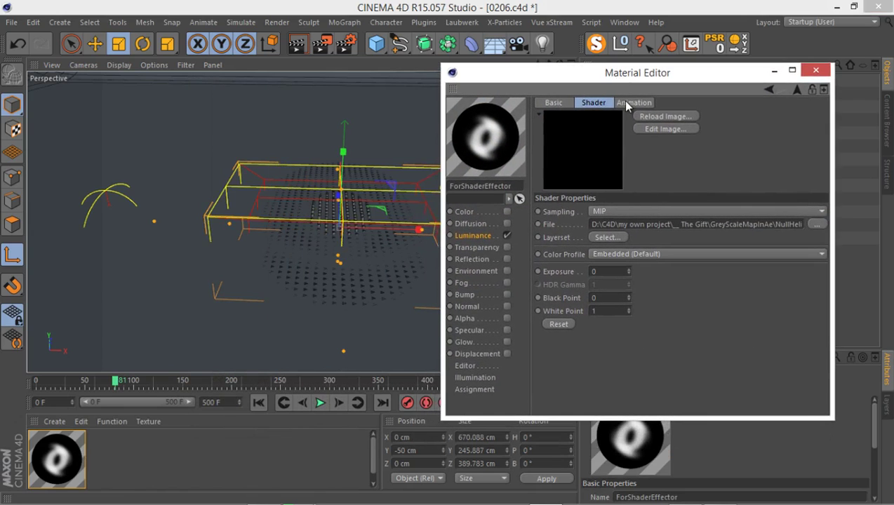
{"action": "left_click", "coordinate": [626, 103]}
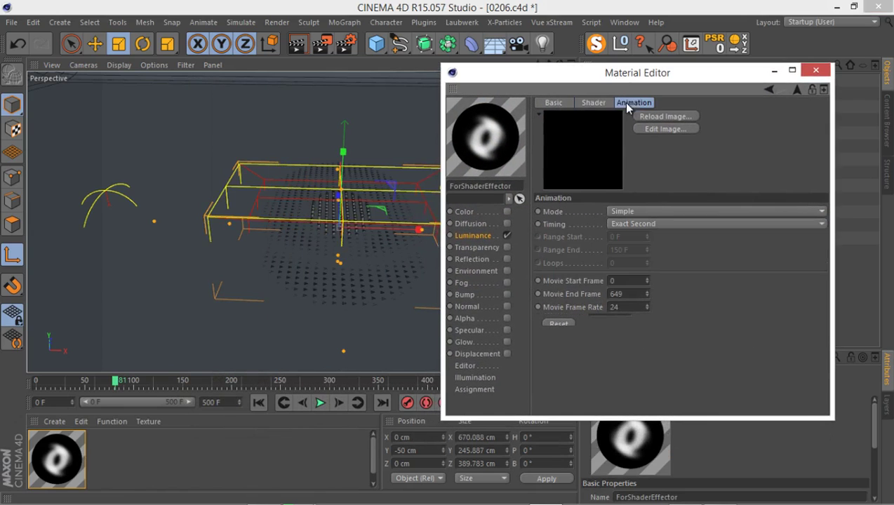
{"action": "left_click", "coordinate": [630, 281]}
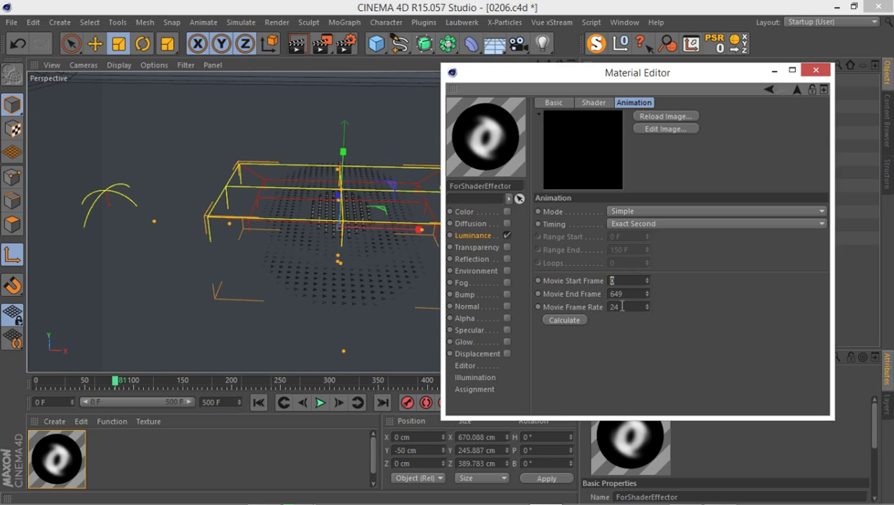
{"action": "type", "text": "100"}
{"action": "key", "text": "Return"}
{"action": "left_click", "coordinate": [814, 72]}
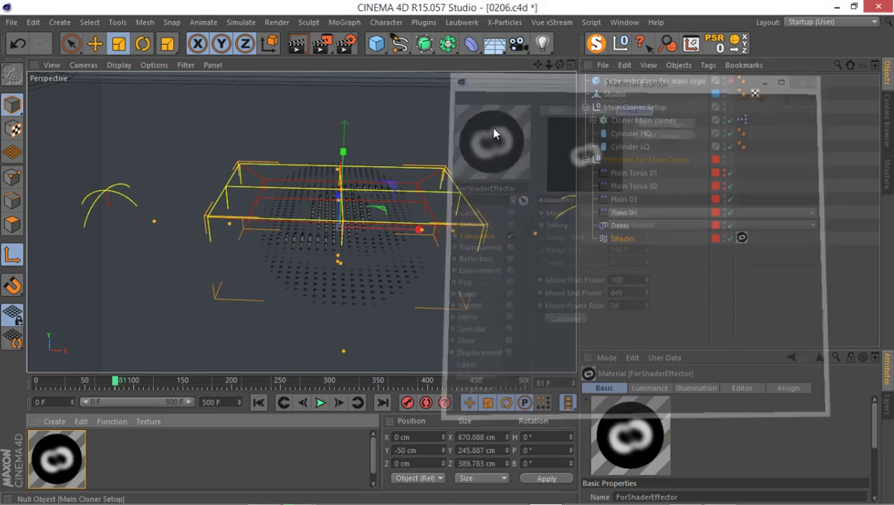
Review the clone animation along the timeline and play it from frame 0
{"action": "left_click_drag", "start_coordinate": [82, 379], "coordinate": [287, 385]}
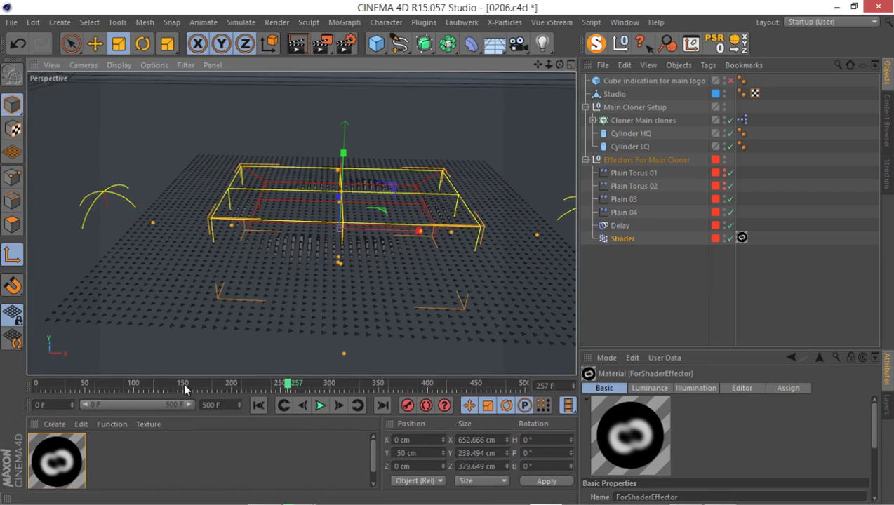
{"action": "left_click", "coordinate": [139, 383]}
{"action": "left_click_drag", "start_coordinate": [117, 382], "coordinate": [19, 395]}
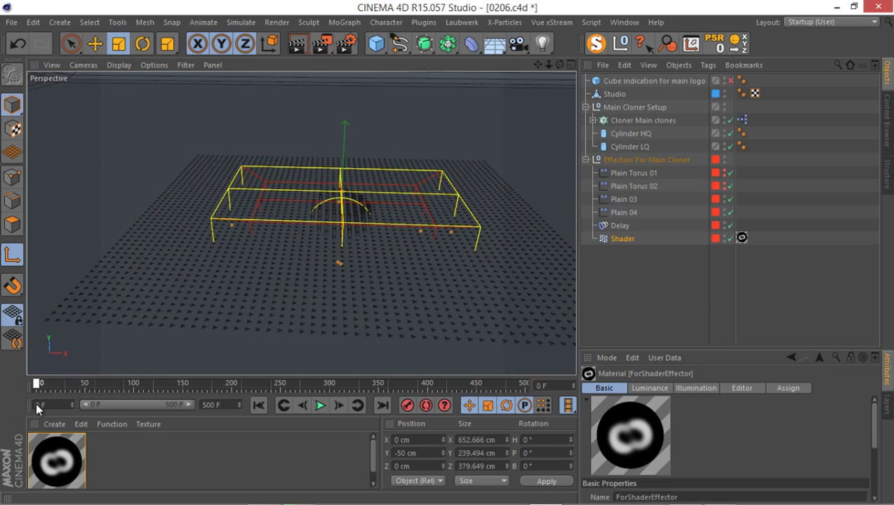
{"action": "key", "text": "F8"}
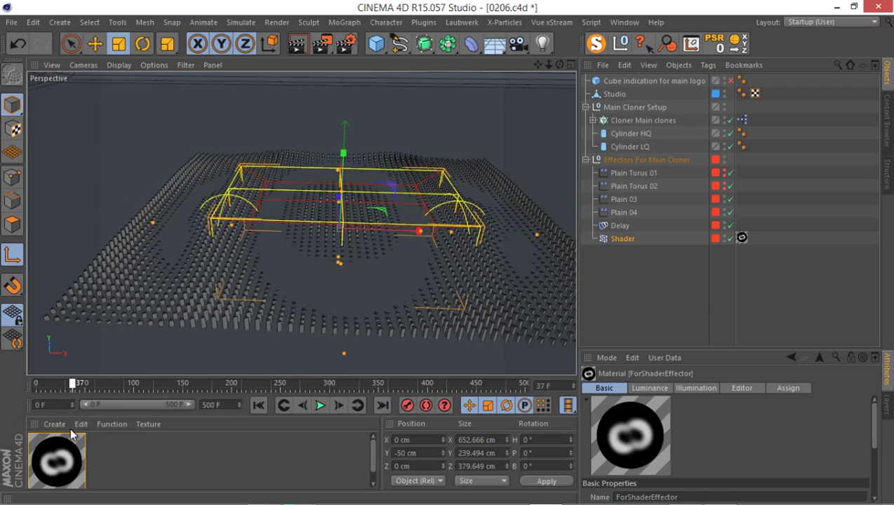
Raise the viewport's level of detail to display the full density of clones
{"action": "left_click_drag", "start_coordinate": [346, 310], "coordinate": [322, 249], "text": "alt"}
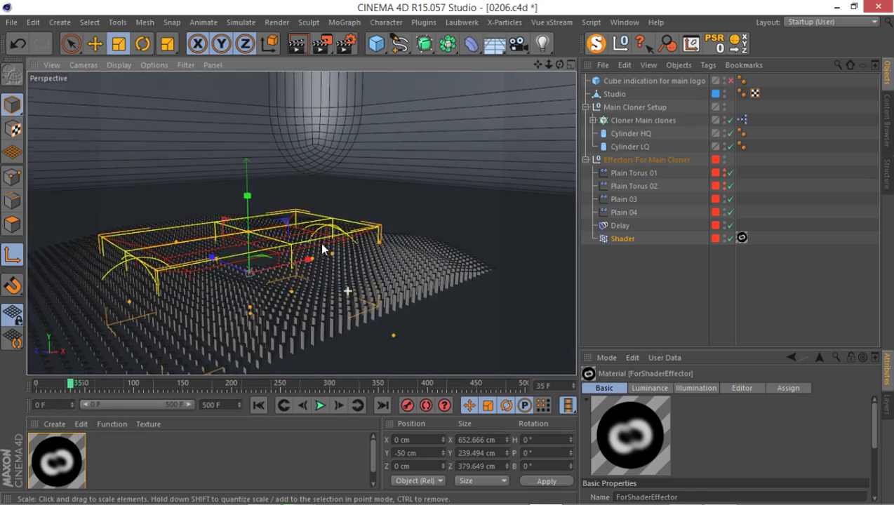
{"action": "scroll", "coordinate": [323, 249], "scroll_direction": "up", "scroll_amount": 8}
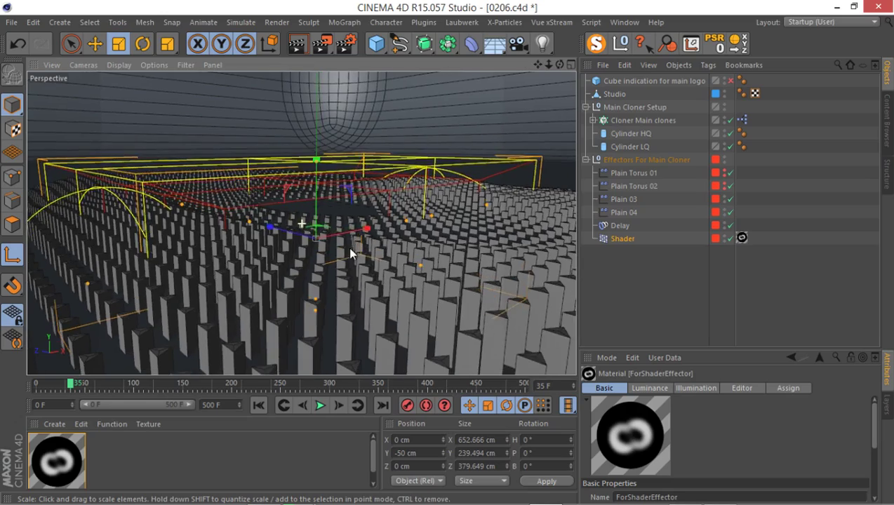
{"action": "scroll", "coordinate": [350, 249], "scroll_direction": "down", "scroll_amount": 3}
{"action": "left_click_drag", "start_coordinate": [343, 266], "coordinate": [304, 290], "text": "alt"}
{"action": "scroll", "coordinate": [310, 267], "scroll_direction": "down", "scroll_amount": 2}
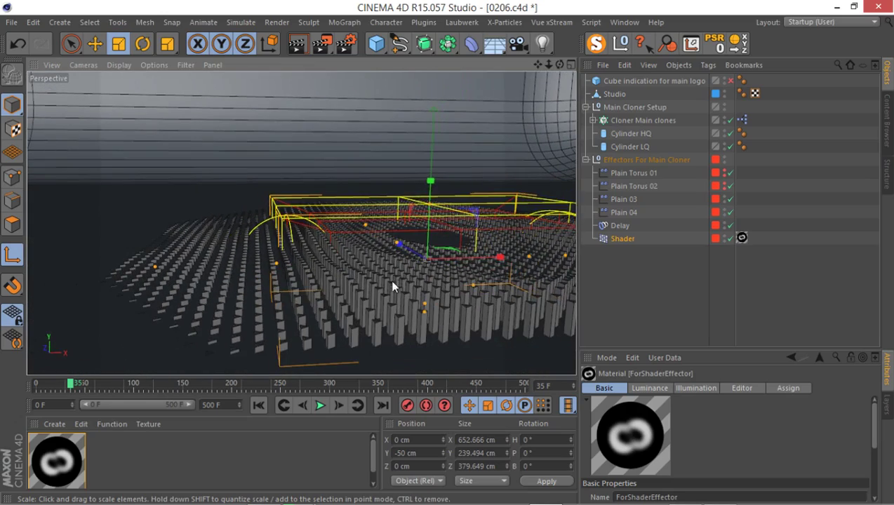
{"action": "mouse_move", "coordinate": [392, 287]}
{"action": "left_mouse_down", "text": "alt"}
{"action": "mouse_move", "coordinate": [329, 281]}
{"action": "mouse_move", "coordinate": [405, 286]}
{"action": "mouse_move", "coordinate": [379, 277]}
{"action": "left_mouse_up", "text": "alt"}
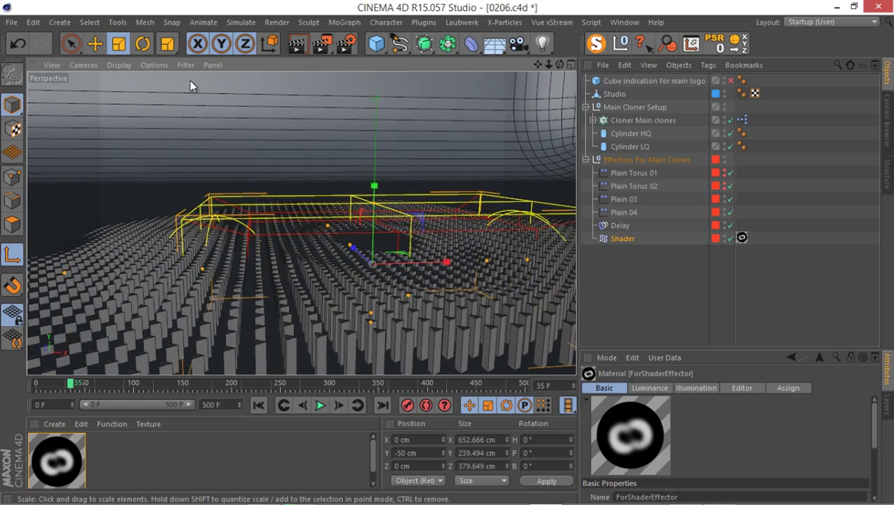
{"action": "left_click", "coordinate": [149, 66]}
{"action": "left_click", "coordinate": [321, 110]}
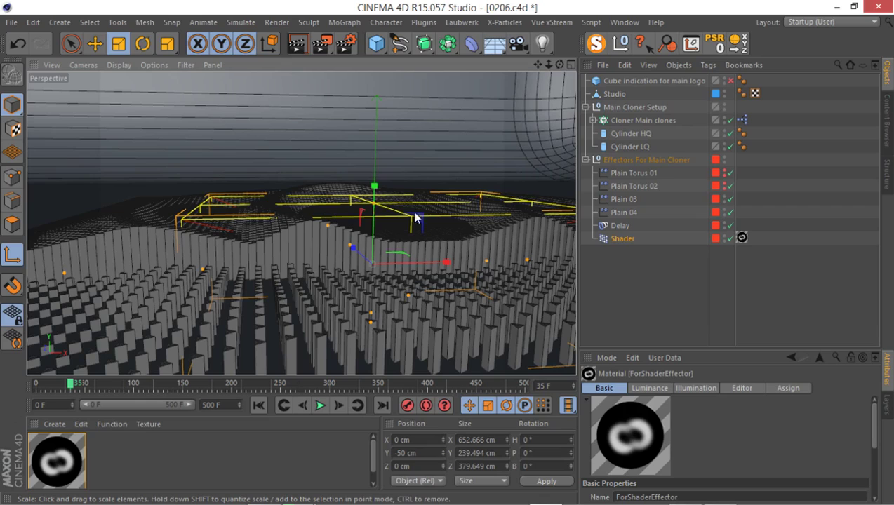
Disable the Delay effector and inspect the wavy clone surface up close
{"action": "left_click", "coordinate": [729, 224]}
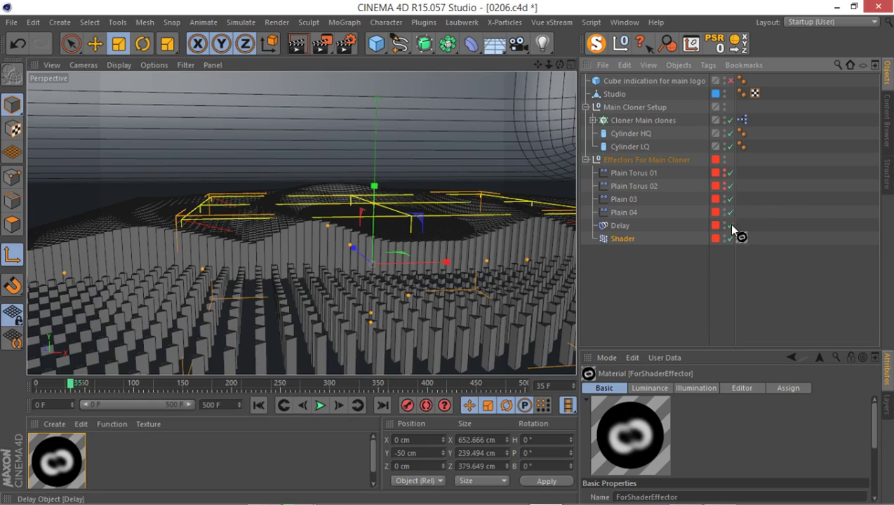
{"action": "left_click_drag", "start_coordinate": [327, 286], "coordinate": [407, 244], "text": "alt"}
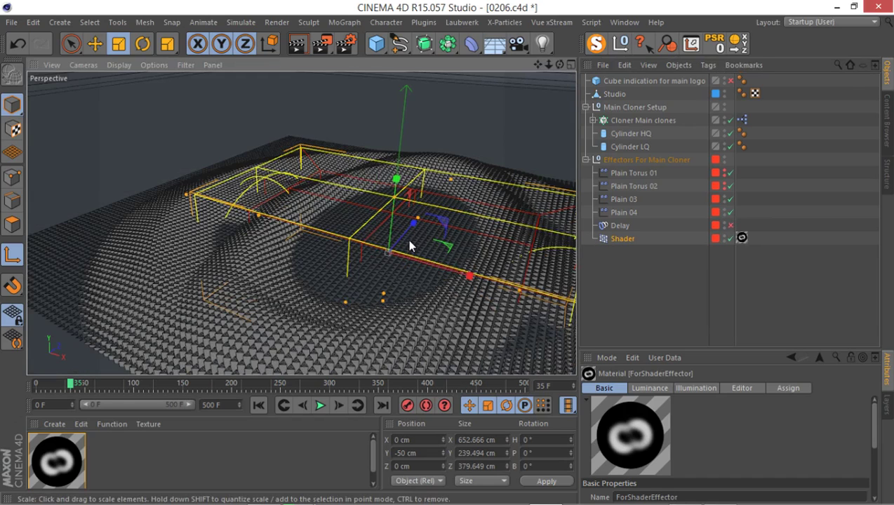
{"action": "left_click_drag", "start_coordinate": [331, 183], "coordinate": [391, 222], "text": "alt"}
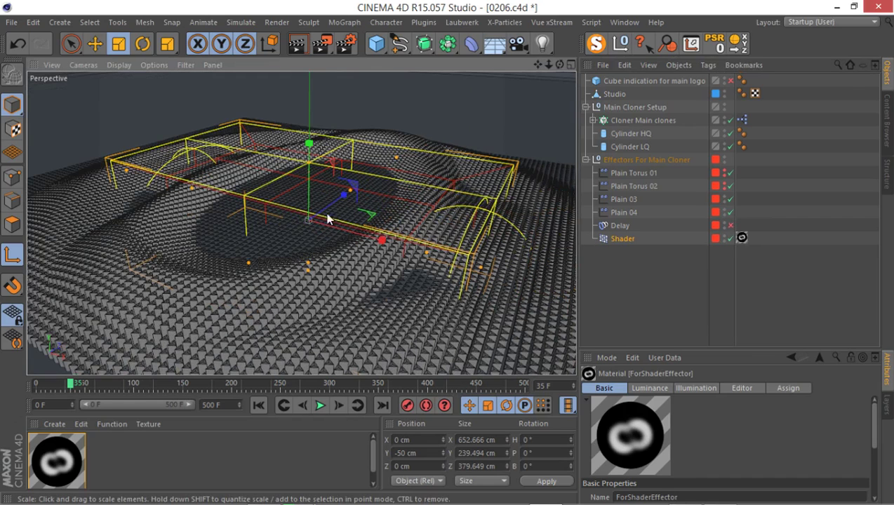
{"action": "scroll", "coordinate": [264, 226], "scroll_direction": "up", "scroll_amount": 2}
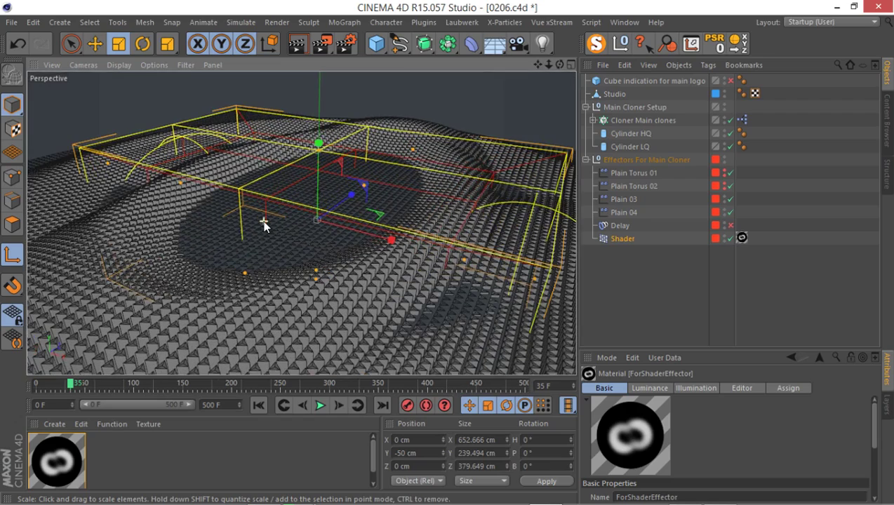
{"action": "scroll", "coordinate": [264, 225], "scroll_direction": "up", "scroll_amount": 3}
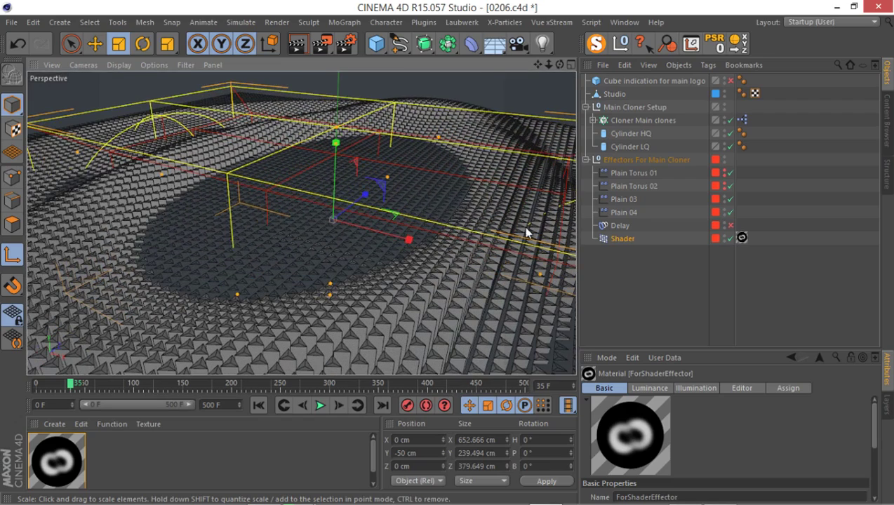
Add a Random effector to Cloner Main clones, placing it below Shader in Effectors For Main Cloner with the same red layer
{"action": "left_click", "coordinate": [634, 120]}
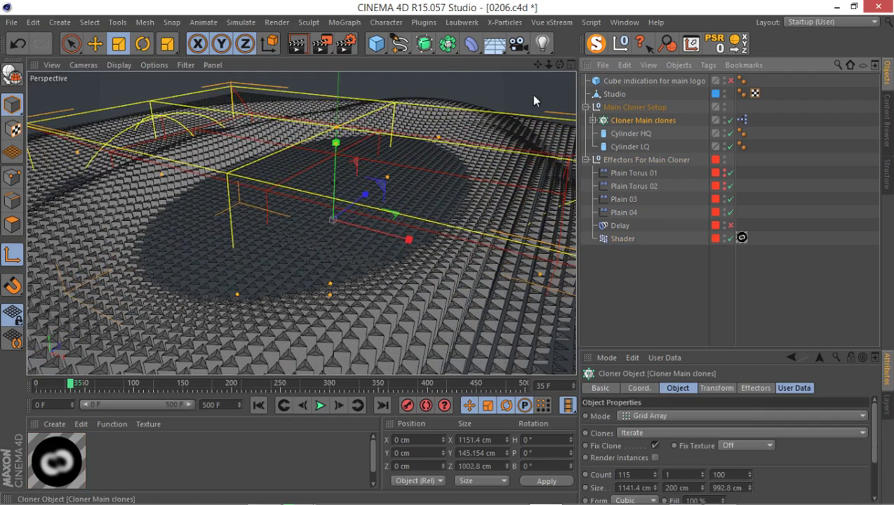
{"action": "left_click", "coordinate": [343, 21]}
{"action": "mouse_move", "coordinate": [358, 42]}
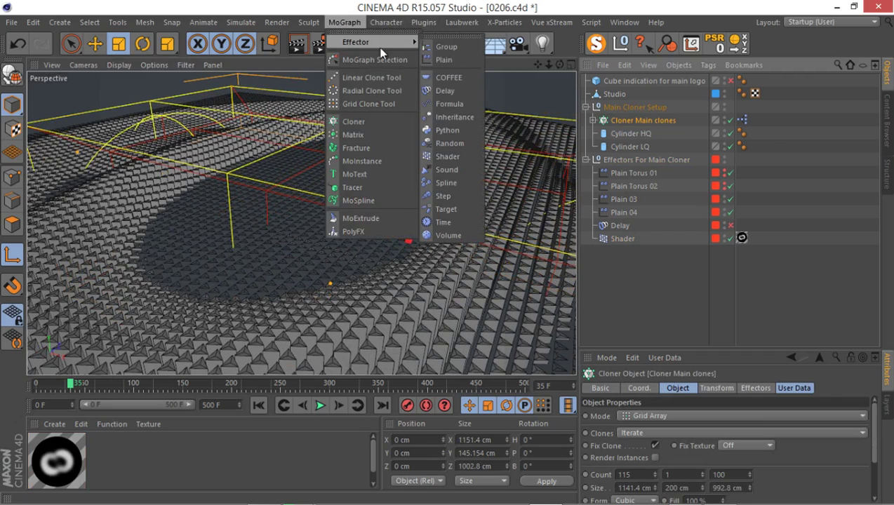
{"action": "left_click", "coordinate": [468, 146]}
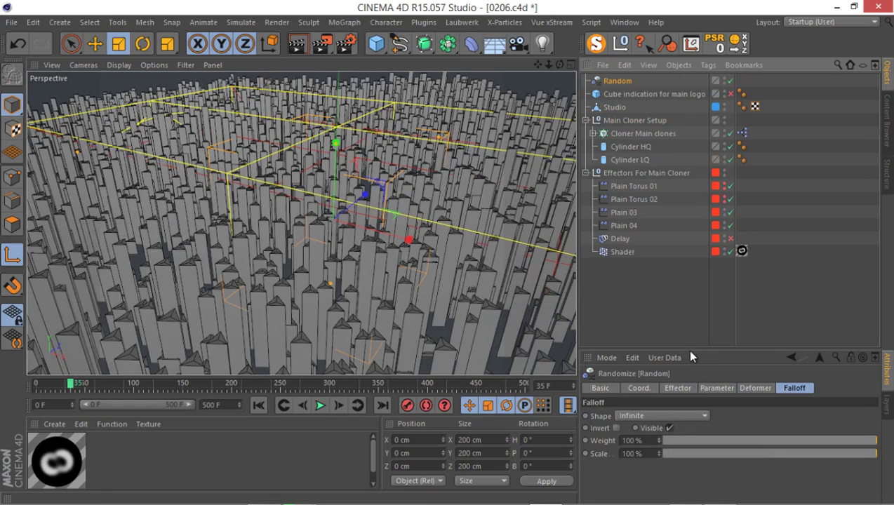
{"action": "left_click_drag", "start_coordinate": [690, 352], "coordinate": [690, 275]}
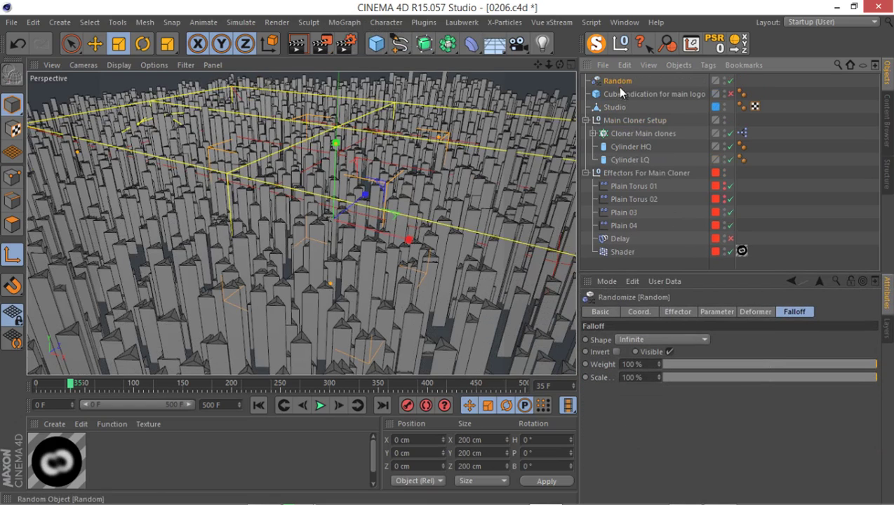
{"action": "left_click_drag", "start_coordinate": [619, 83], "coordinate": [624, 257]}
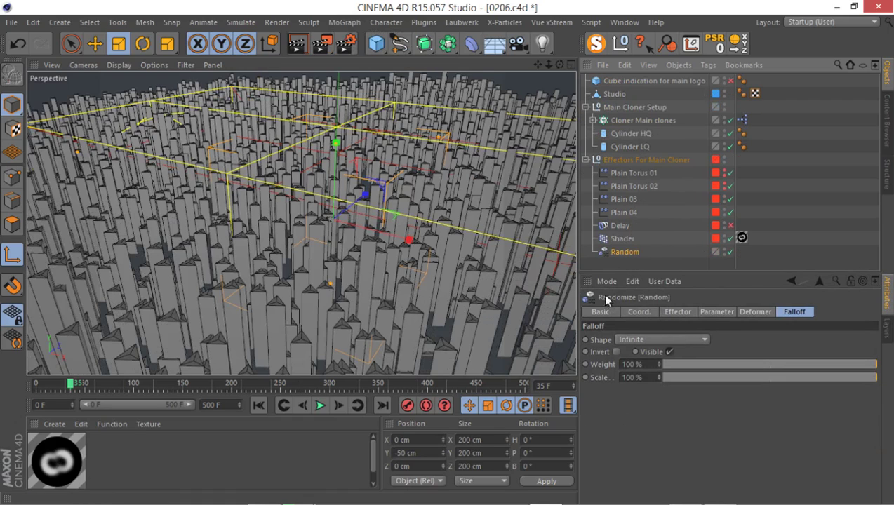
{"action": "left_click_drag", "start_coordinate": [715, 239], "coordinate": [716, 251]}
Set the Random effector's position variation to 0 cm in X, 5 cm in Y and 0 cm in Z
{"action": "left_click", "coordinate": [678, 312]}
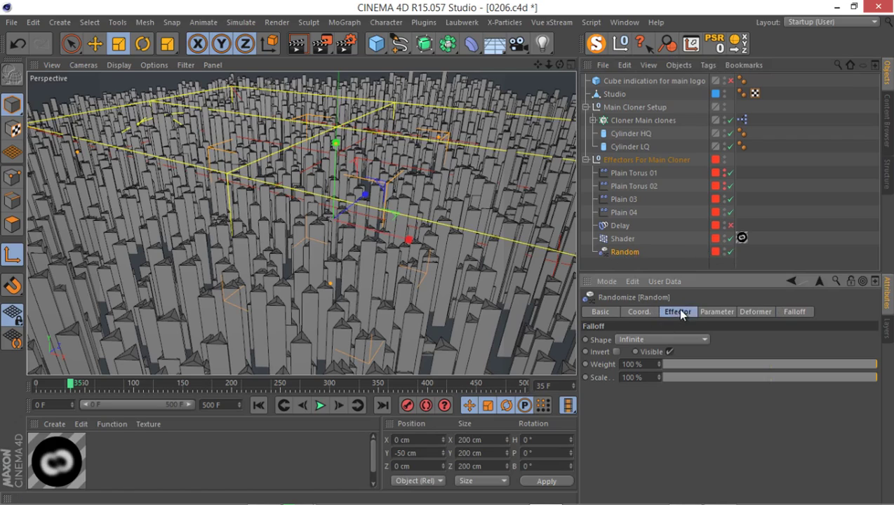
{"action": "left_click", "coordinate": [709, 313]}
{"action": "left_click", "coordinate": [661, 377]}
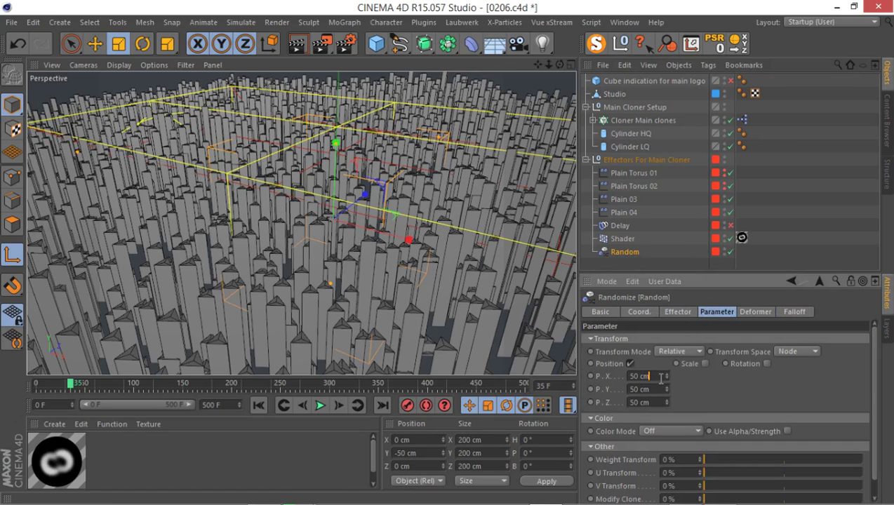
{"action": "double_click", "coordinate": [660, 377]}
{"action": "type", "text": "0"}
{"action": "double_click", "coordinate": [652, 402]}
{"action": "type", "text": "0"}
{"action": "key", "text": "Return"}
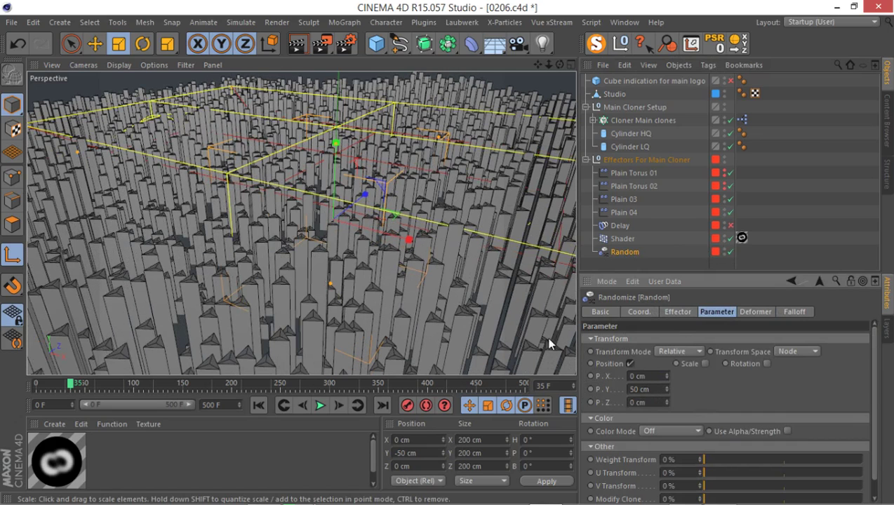
{"action": "double_click", "coordinate": [643, 382]}
{"action": "type", "text": "5"}
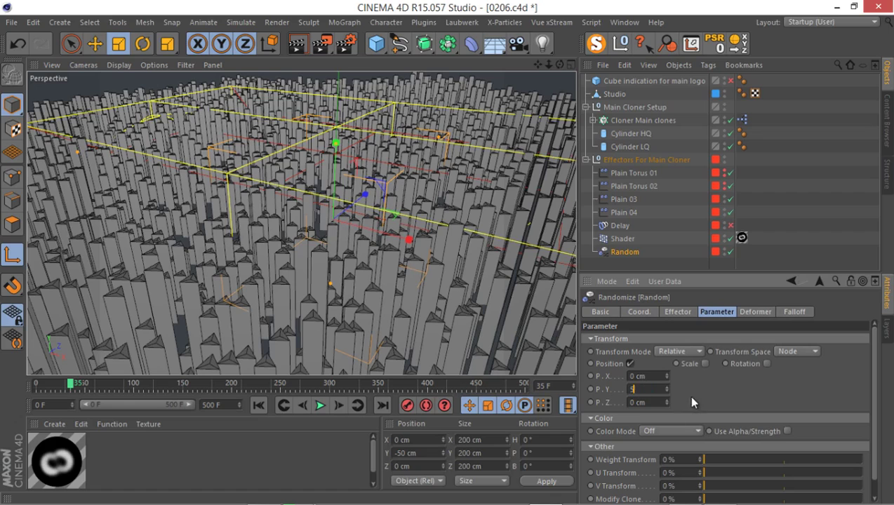
{"action": "key", "text": "Return"}
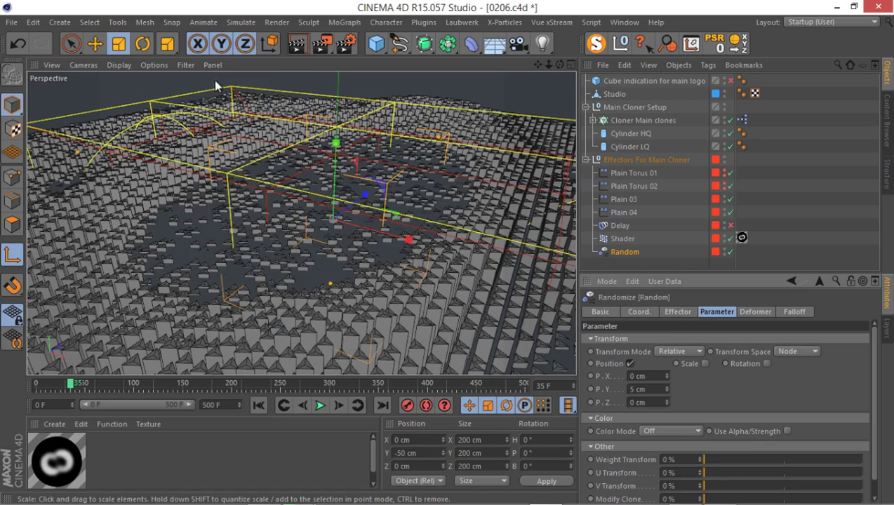
Turn off the Proxy option in the user data of Cloner Main clones
{"action": "left_click", "coordinate": [620, 121]}
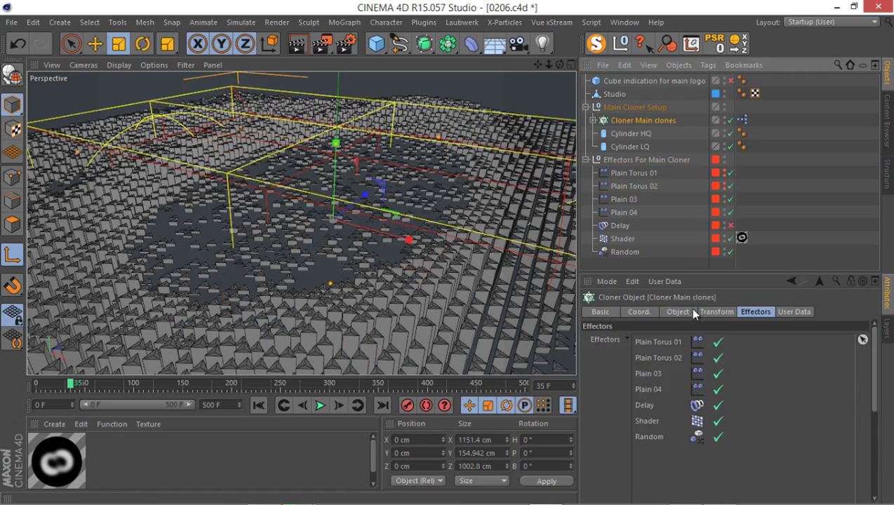
{"action": "left_click", "coordinate": [716, 312]}
{"action": "left_click", "coordinate": [793, 311]}
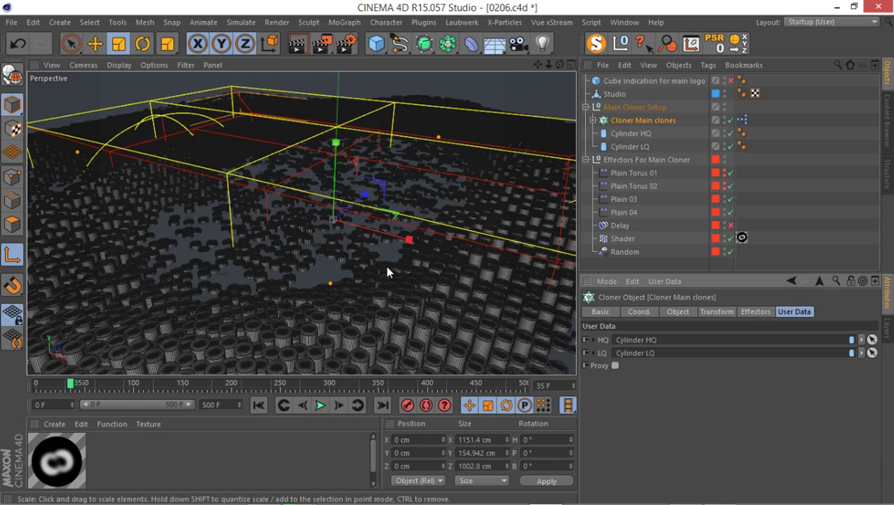
Switch the perspective view's display mode to Quick Shading
{"action": "left_click", "coordinate": [126, 69]}
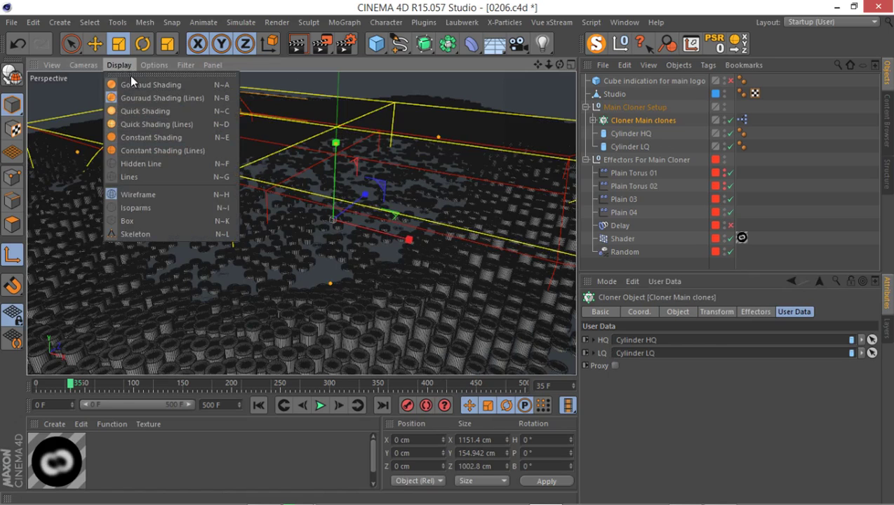
{"action": "left_click", "coordinate": [142, 111]}
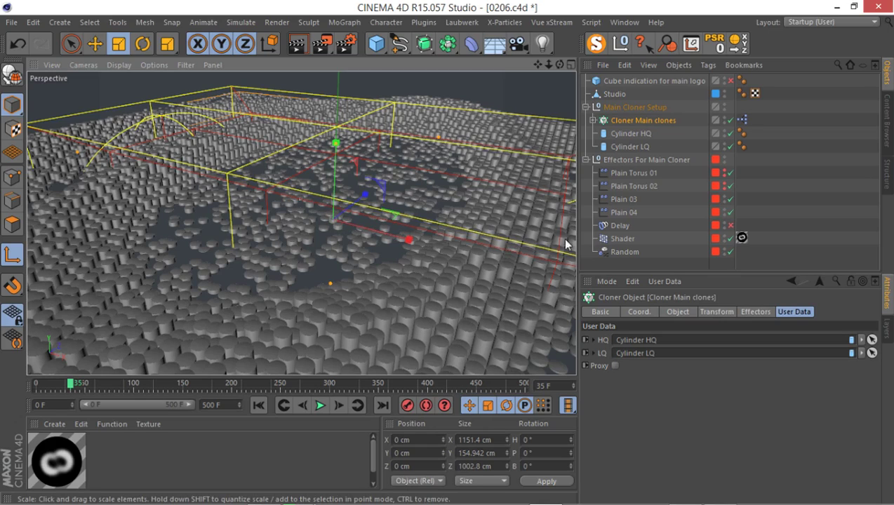
Reduce the Random effector's Y position variation, trying 2 cm and settling on 1 cm
{"action": "left_click", "coordinate": [611, 253]}
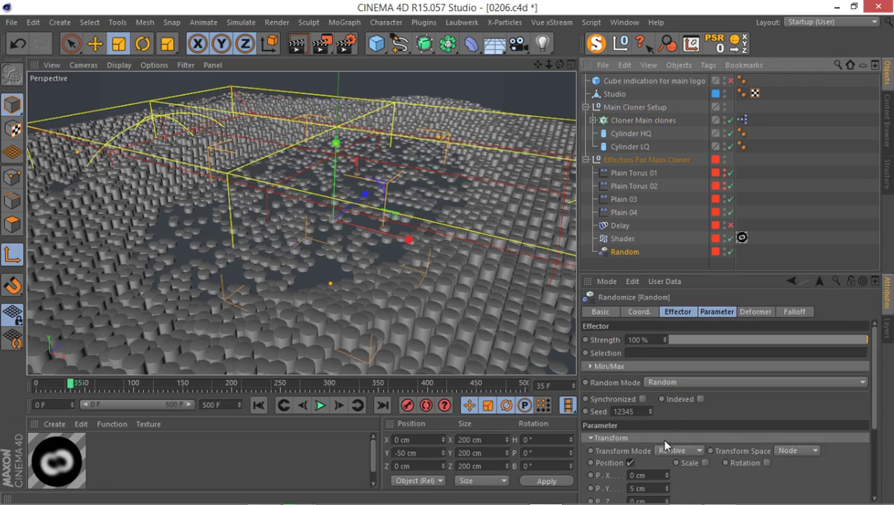
{"action": "left_click", "coordinate": [647, 487]}
{"action": "type", "text": "2"}
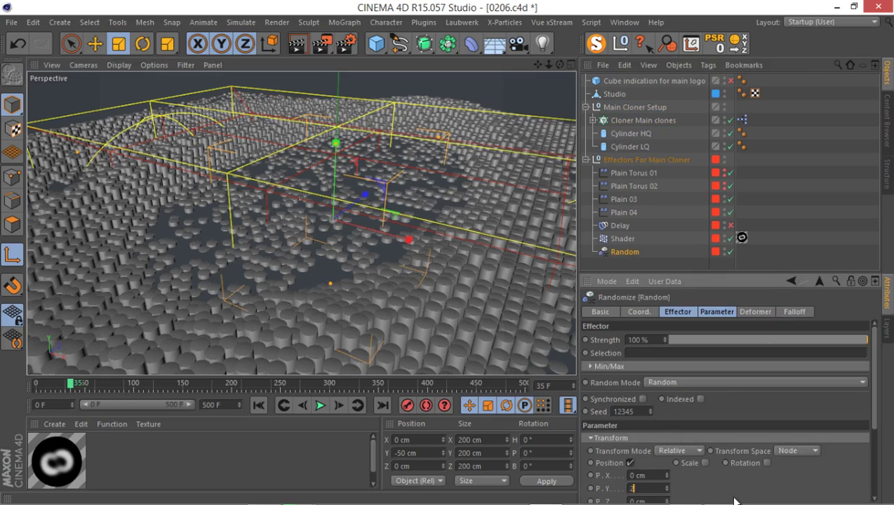
{"action": "key", "text": "Return"}
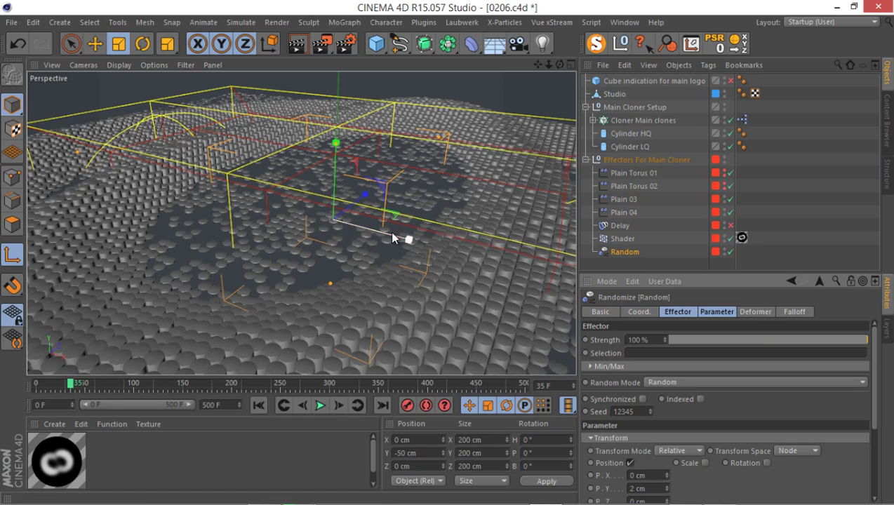
{"action": "left_click", "coordinate": [642, 488]}
{"action": "type", "text": "1"}
{"action": "key", "text": "Return"}
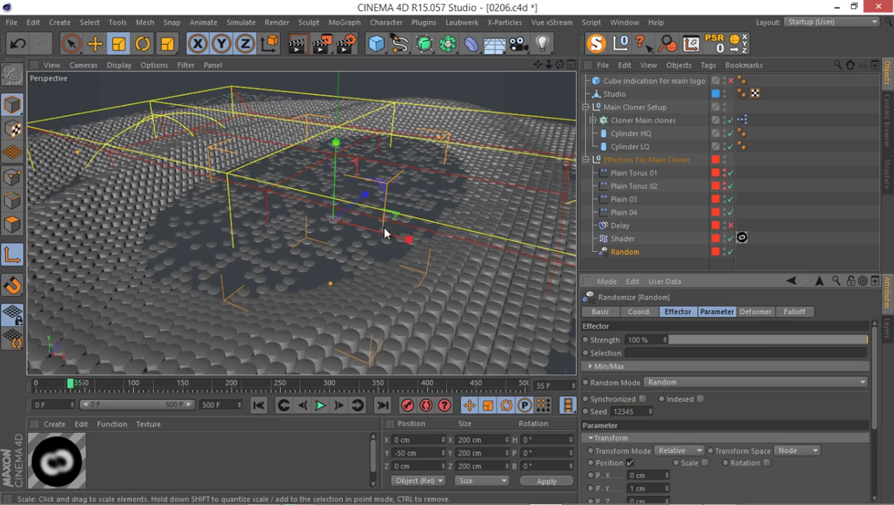
Change the Random effector's Random Mode to Noise and set its Animation Speed to 10%
{"action": "left_click_drag", "start_coordinate": [295, 235], "coordinate": [259, 251], "text": "alt"}
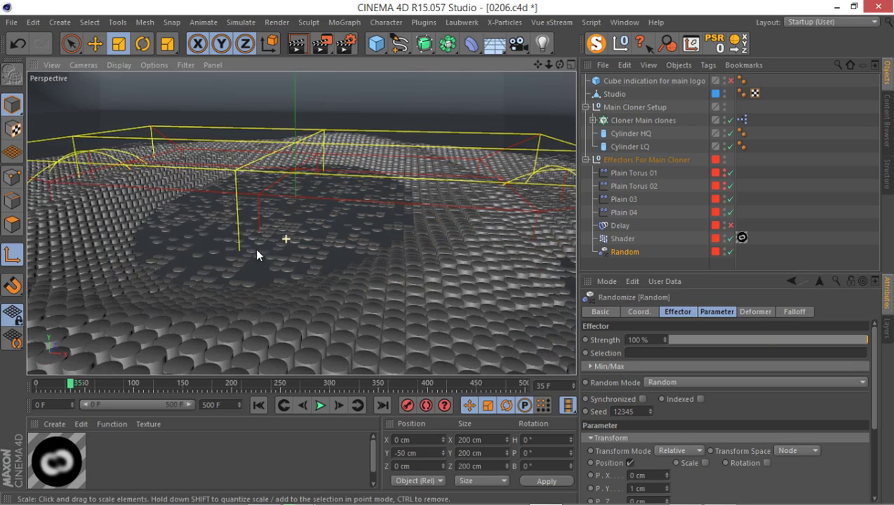
{"action": "left_click_drag", "start_coordinate": [391, 205], "coordinate": [360, 218], "text": "alt"}
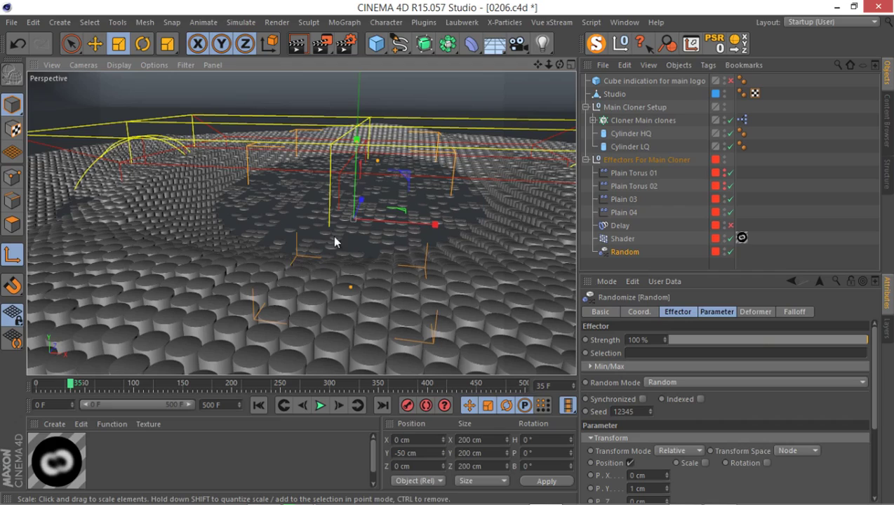
{"action": "left_click", "coordinate": [666, 310]}
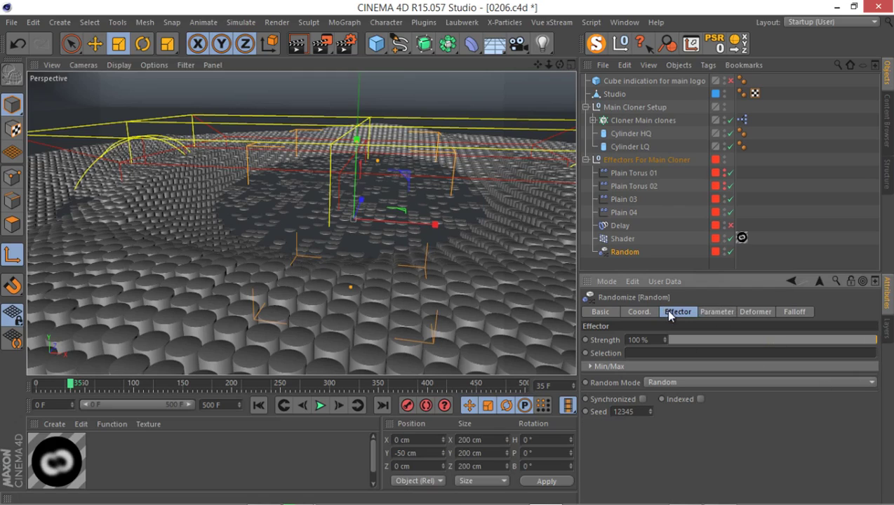
{"action": "left_click", "coordinate": [678, 384]}
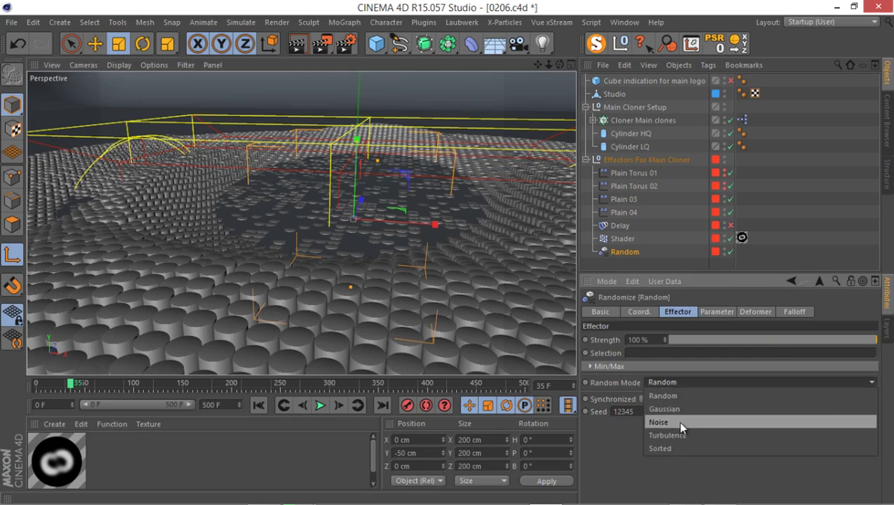
{"action": "left_click", "coordinate": [676, 422]}
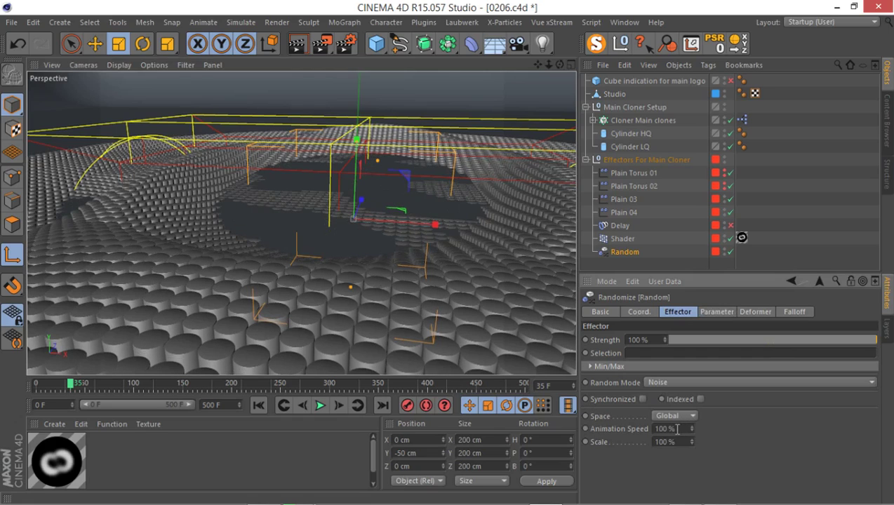
{"action": "left_click", "coordinate": [673, 428]}
{"action": "type", "text": "10"}
{"action": "key", "text": "Return"}
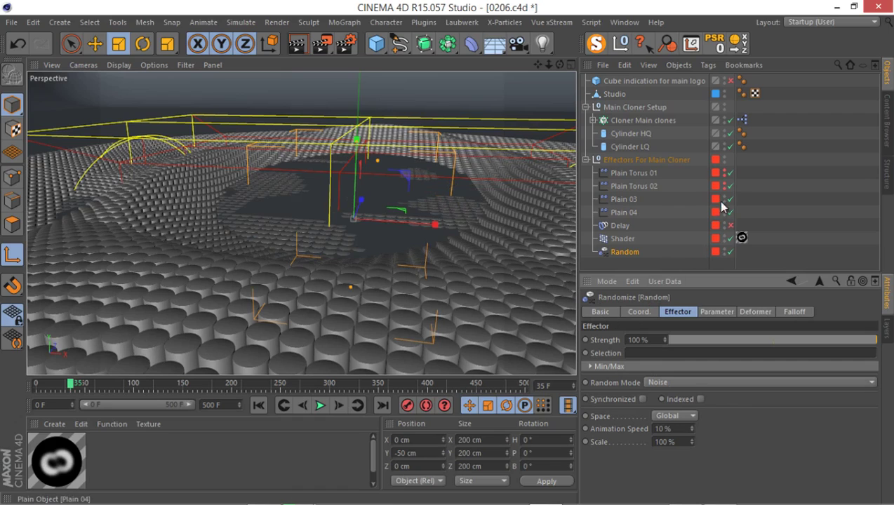
Disable Plain Torus 01, Plain Torus 02, Plain 03, Plain 04 and Shader to isolate the Random effector
{"action": "left_click", "coordinate": [730, 173]}
{"action": "left_click", "coordinate": [730, 186]}
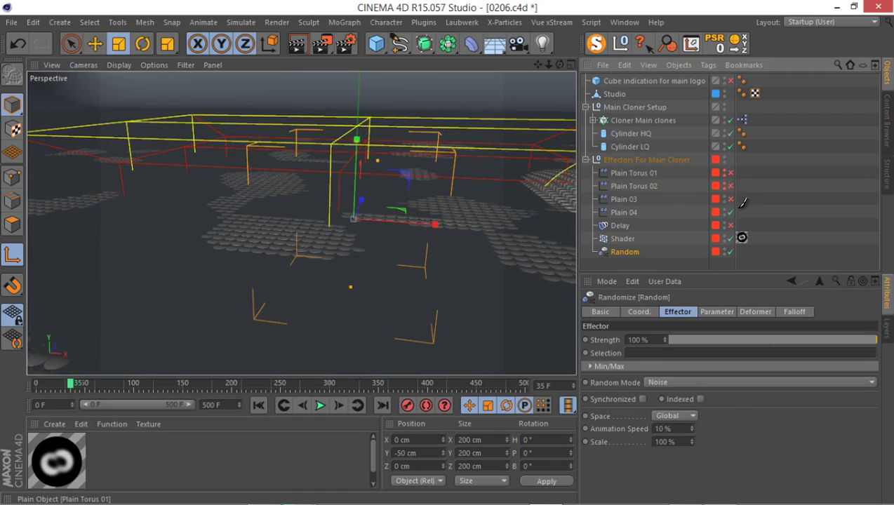
{"action": "left_click", "coordinate": [730, 199]}
{"action": "left_click", "coordinate": [730, 212]}
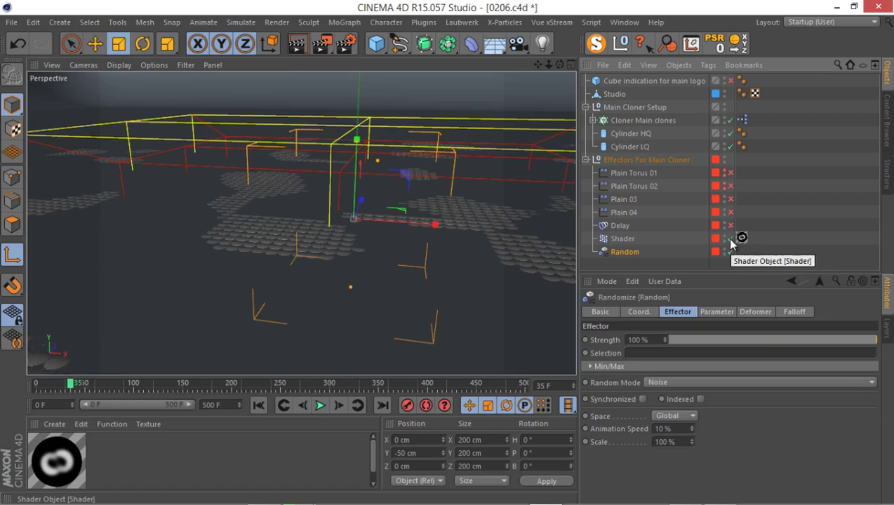
{"action": "left_click", "coordinate": [729, 239]}
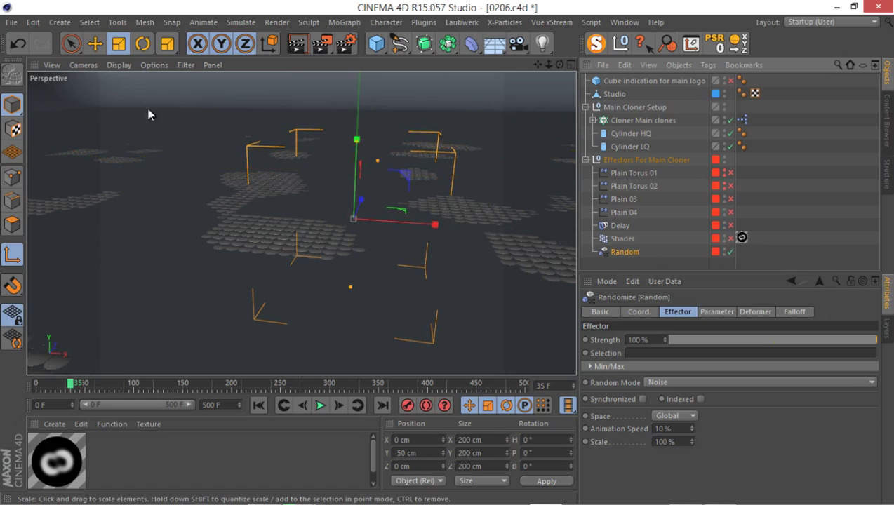
Lower the view's level of detail to Low and play the animation from the start to check the noise motion
{"action": "left_click", "coordinate": [157, 64]}
{"action": "mouse_move", "coordinate": [176, 85]}
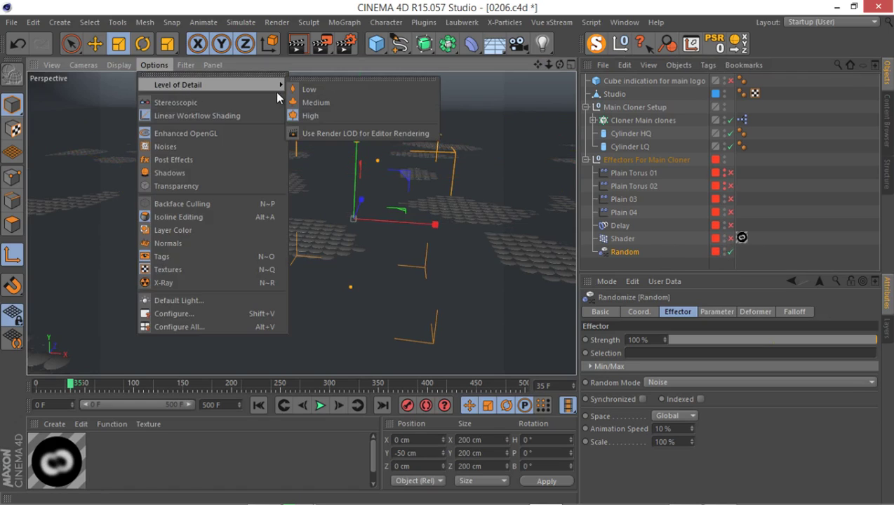
{"action": "left_click", "coordinate": [298, 90]}
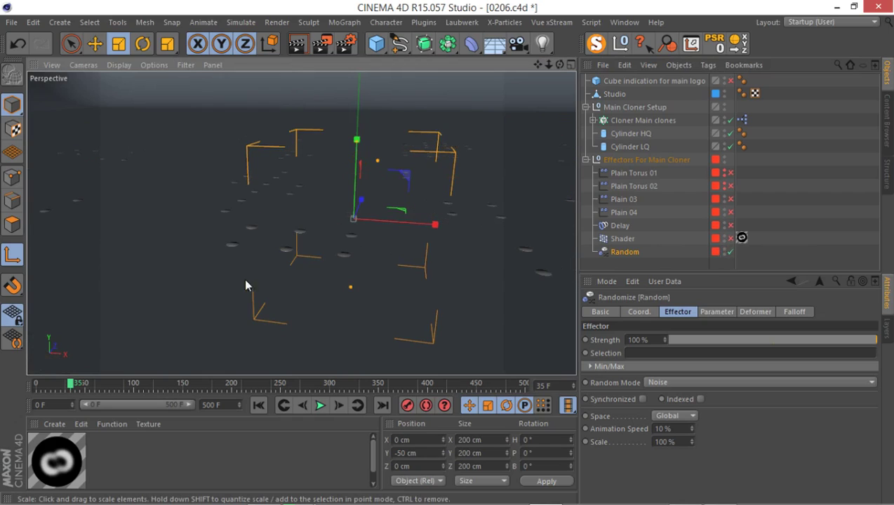
{"action": "left_click", "coordinate": [258, 405]}
{"action": "left_click", "coordinate": [320, 405]}
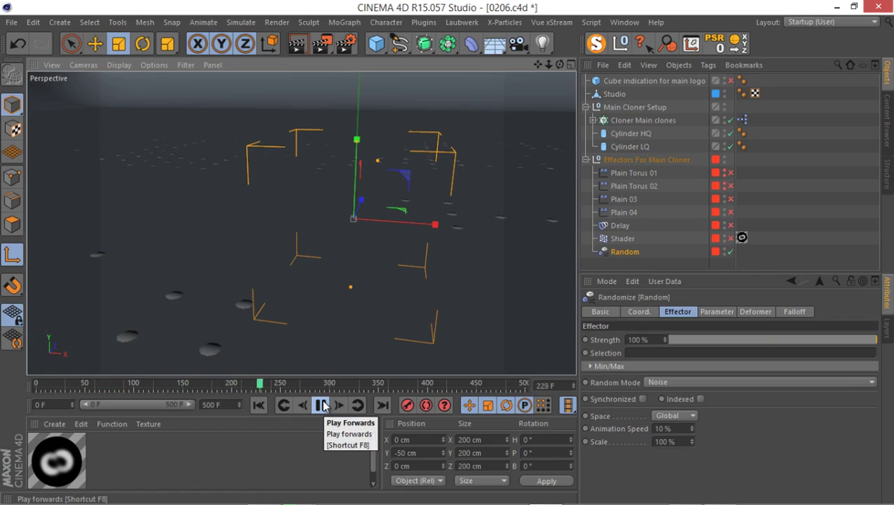
{"action": "left_click", "coordinate": [322, 405]}
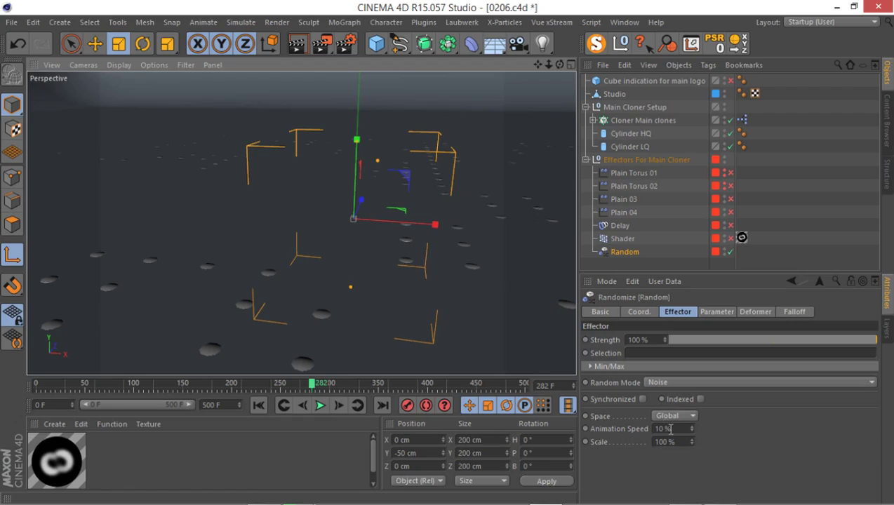
Set the Random effector's noise Animation Speed to 8%
{"action": "left_click_drag", "start_coordinate": [670, 429], "coordinate": [639, 435]}
{"action": "type", "text": "8"}
{"action": "key", "text": "Return"}
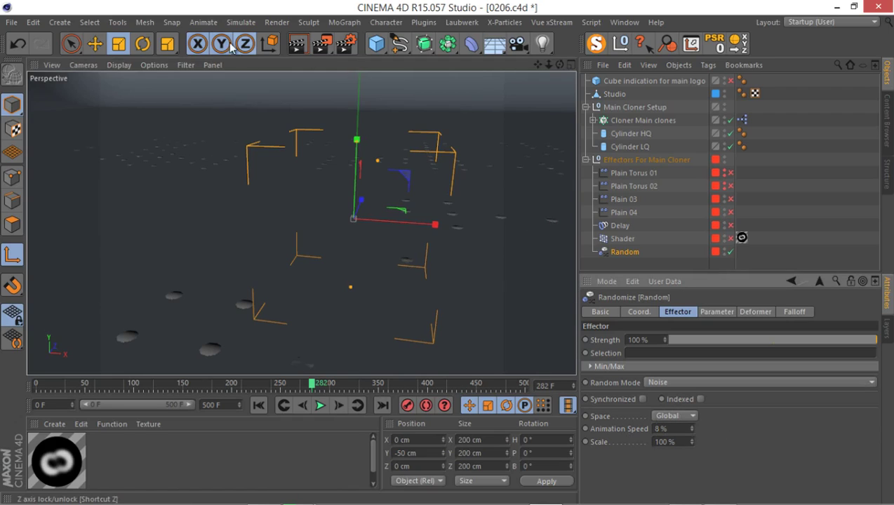
Restore the perspective view's level of detail to High
{"action": "left_click", "coordinate": [156, 68]}
{"action": "mouse_move", "coordinate": [172, 85]}
{"action": "left_click", "coordinate": [326, 112]}
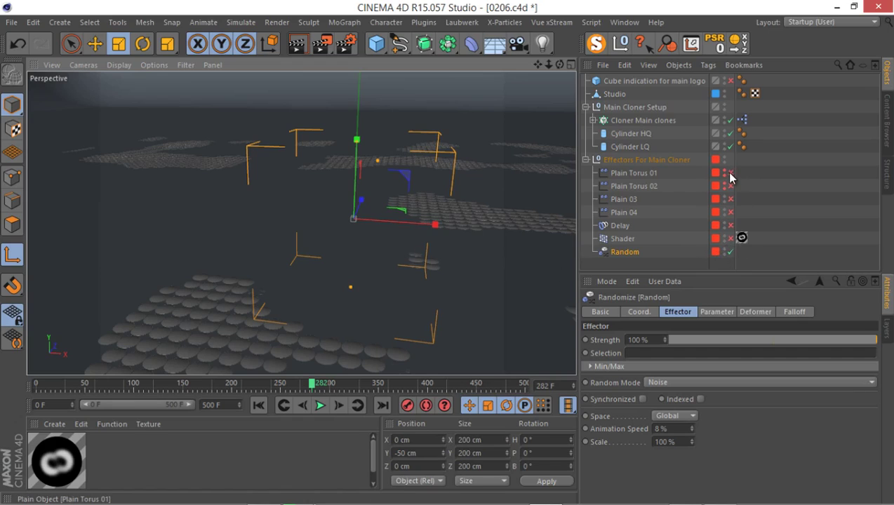
Re-enable the two Plain Torus effectors, Plain 03, Plain 04 and Shader with Delay kept off, and render a preview of the view
{"action": "left_click_drag", "start_coordinate": [730, 172], "coordinate": [735, 234]}
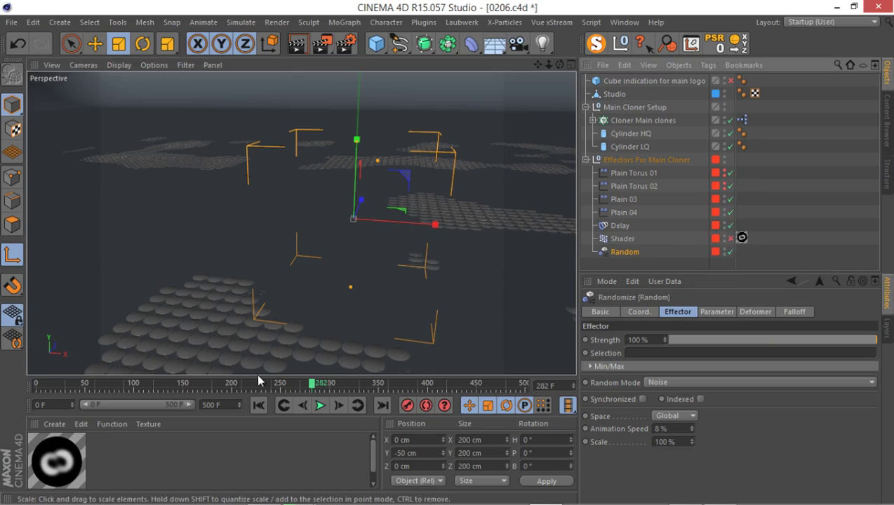
{"action": "left_click", "coordinate": [243, 385]}
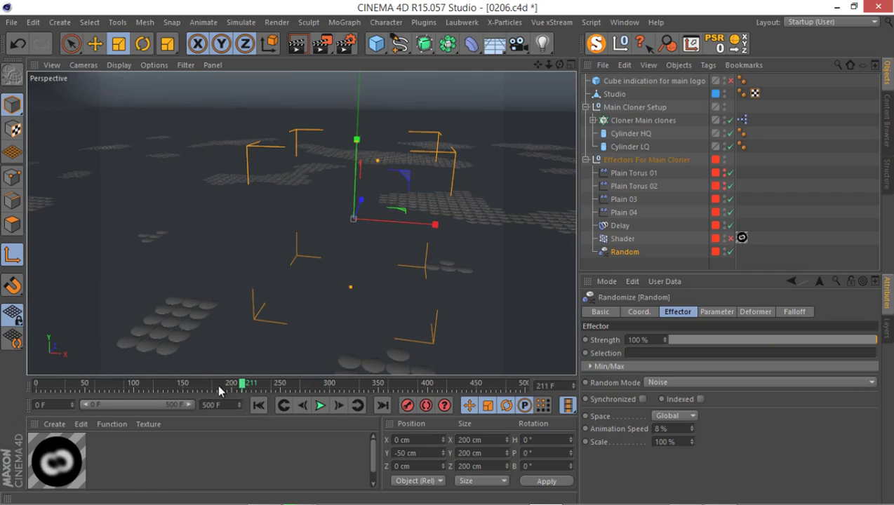
{"action": "left_click_drag", "start_coordinate": [202, 392], "coordinate": [383, 406]}
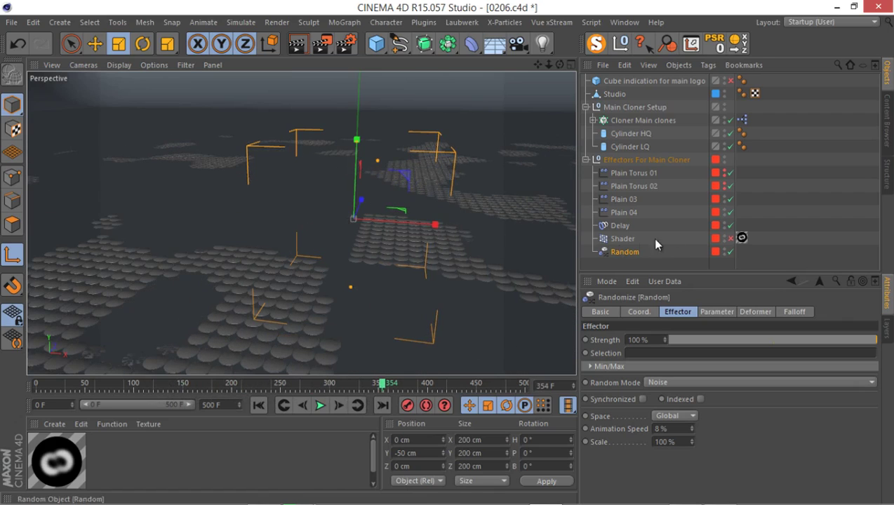
{"action": "left_click", "coordinate": [730, 225]}
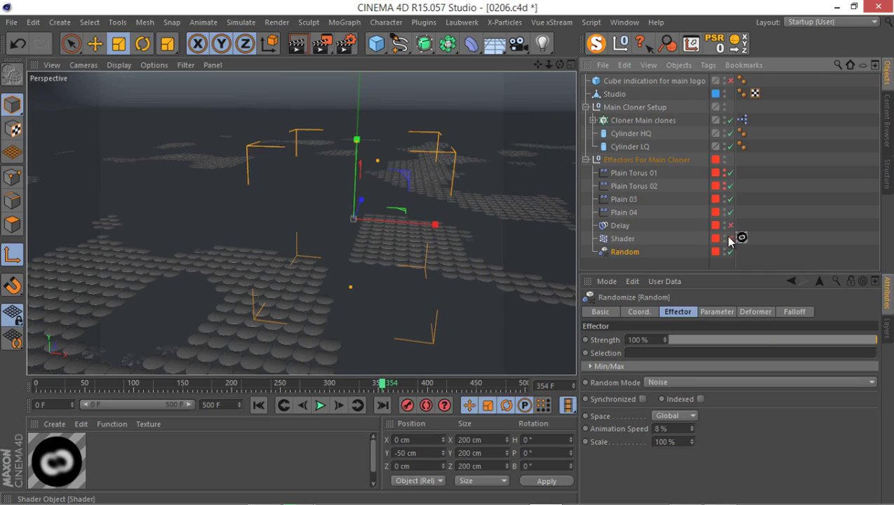
{"action": "left_click", "coordinate": [729, 238]}
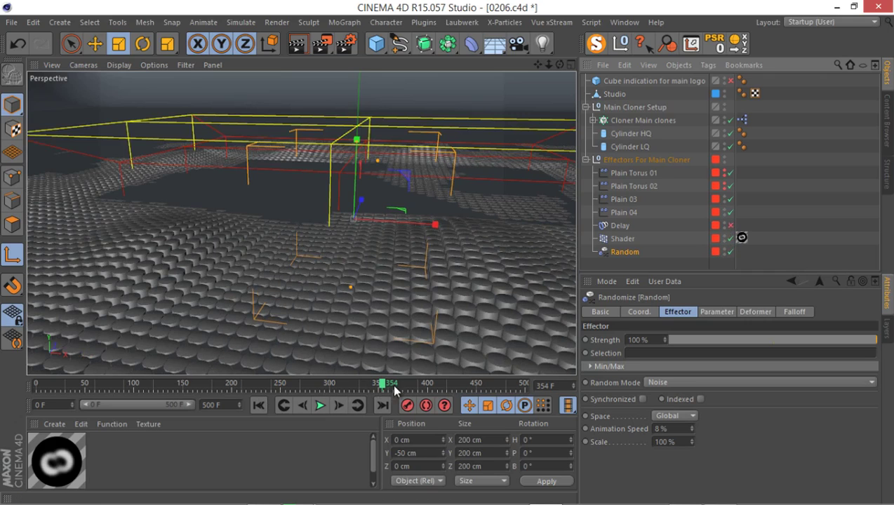
{"action": "left_click", "coordinate": [298, 46]}
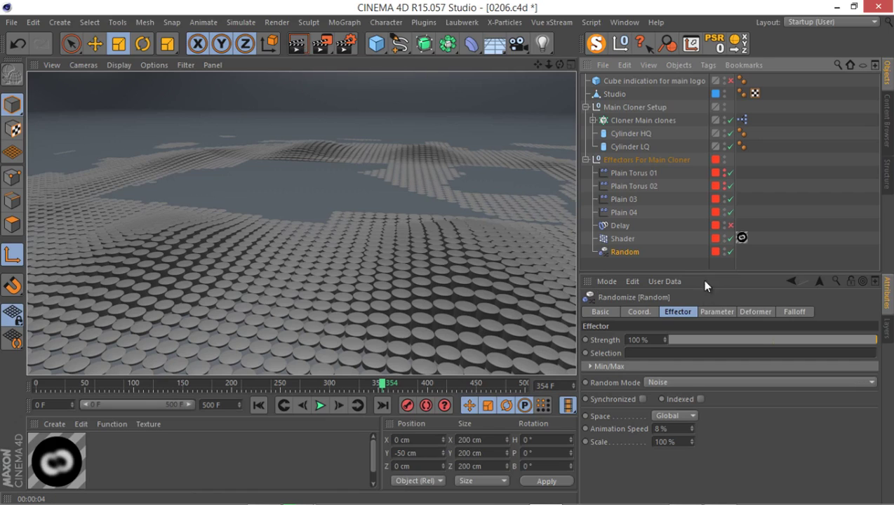
Set the Random effector's falloff shape to Box
{"action": "left_click", "coordinate": [620, 251]}
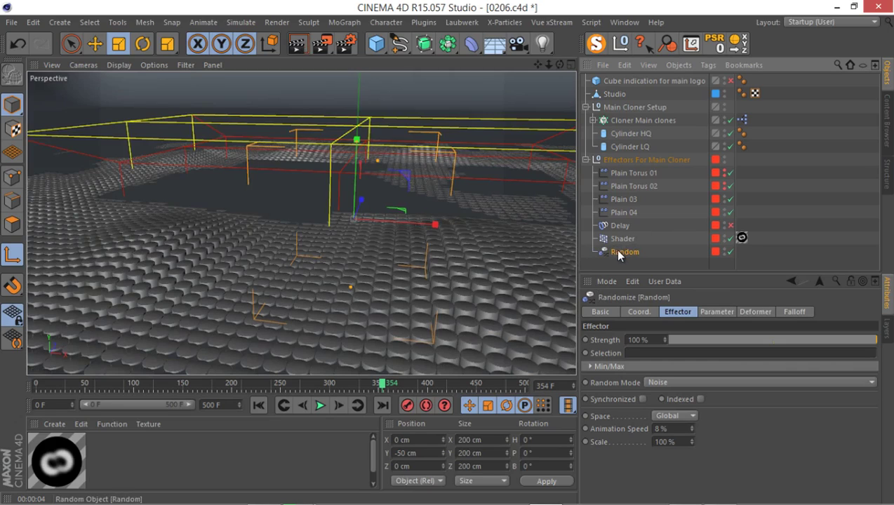
{"action": "left_click", "coordinate": [794, 312]}
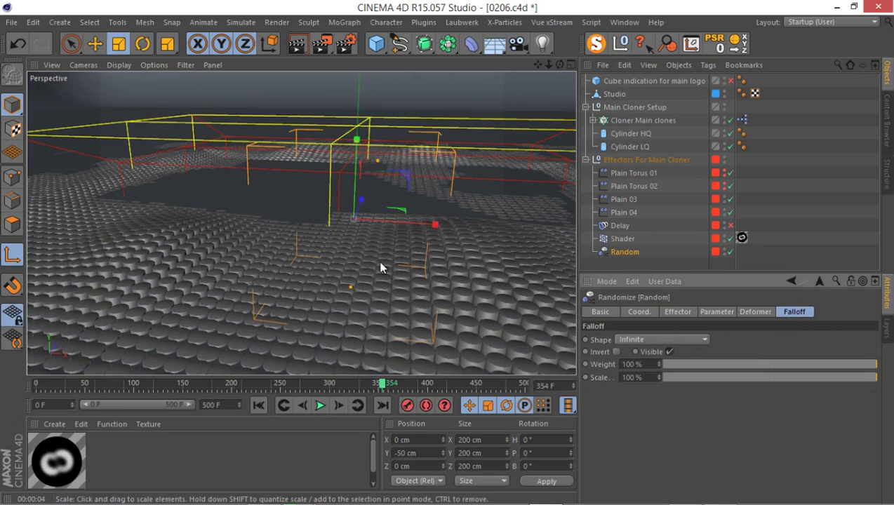
{"action": "left_click", "coordinate": [679, 341]}
{"action": "key", "text": "Escape"}
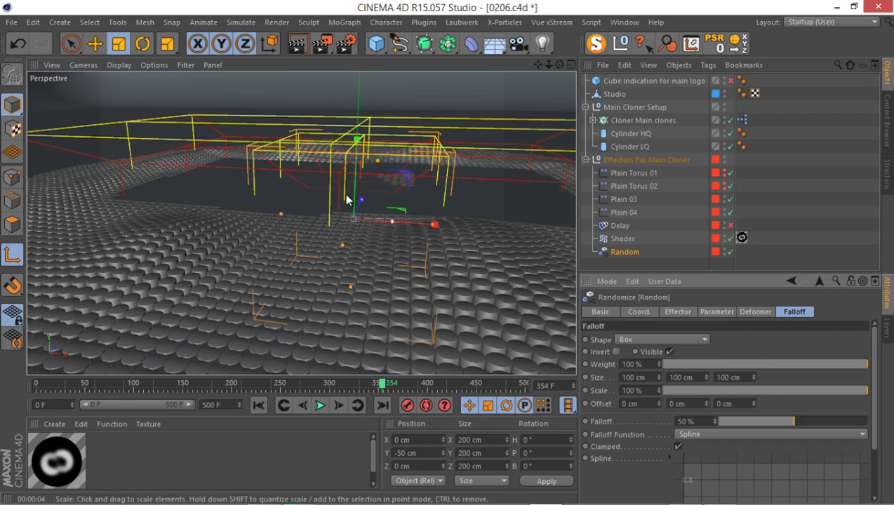
Check the Shader effector's falloff size and set the Random effector's falloff X size to 330 cm to roughly match it
{"action": "left_click", "coordinate": [621, 240]}
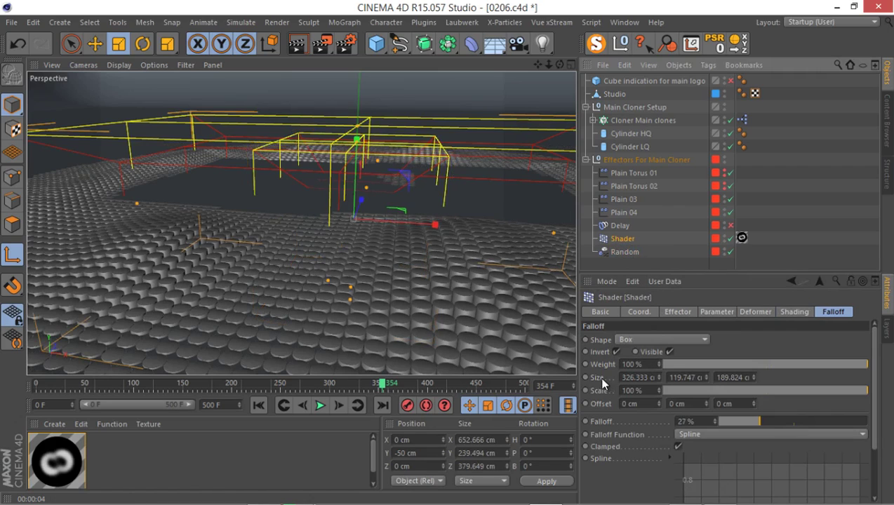
{"action": "left_click", "coordinate": [625, 252]}
{"action": "left_click", "coordinate": [641, 377]}
{"action": "type", "text": "33"}
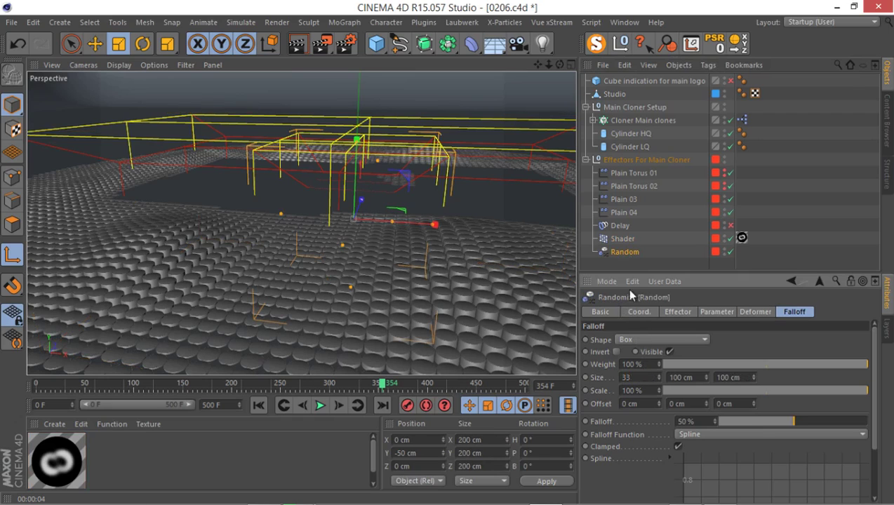
Recheck the Shader effector's falloff size and set the Random effector's falloff Y size to 120 cm and Z size to 190 cm
{"action": "left_click", "coordinate": [609, 244]}
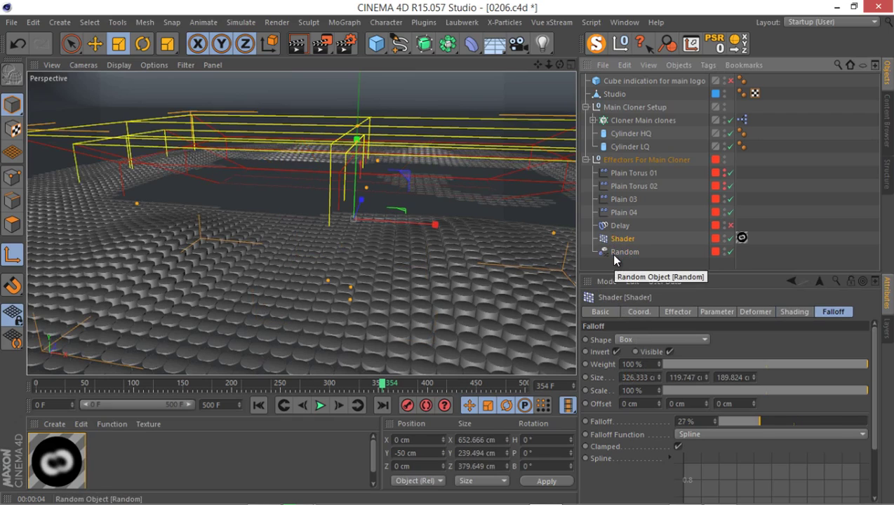
{"action": "left_click", "coordinate": [613, 254]}
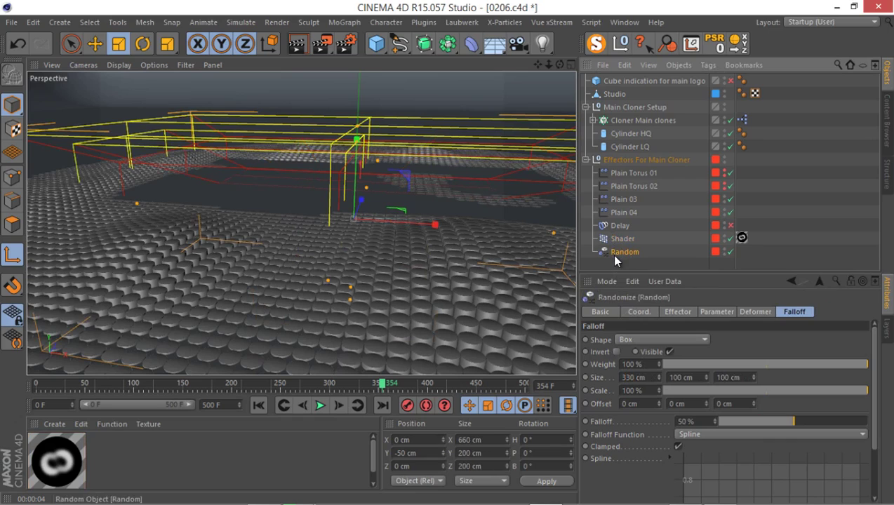
{"action": "double_click", "coordinate": [670, 376]}
{"action": "type", "text": "120"}
{"action": "double_click", "coordinate": [724, 377]}
{"action": "type", "text": "1"}
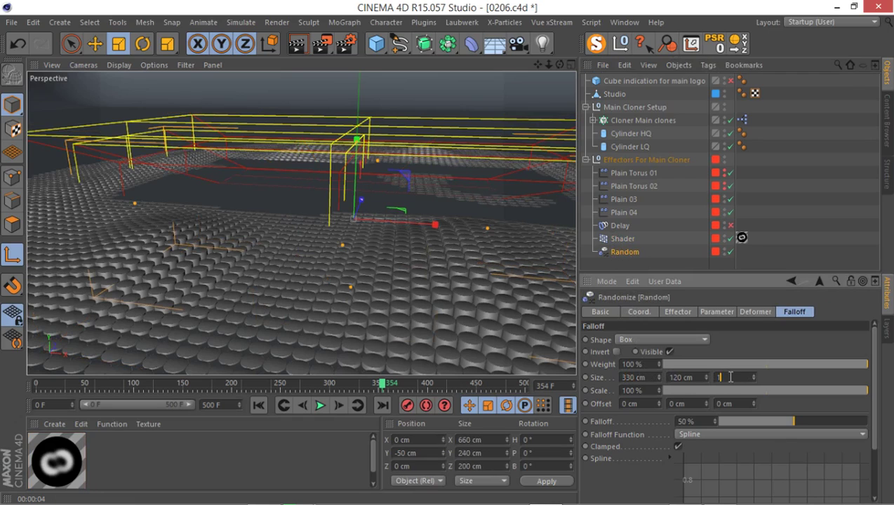
{"action": "type", "text": "90"}
{"action": "key", "text": "Return"}
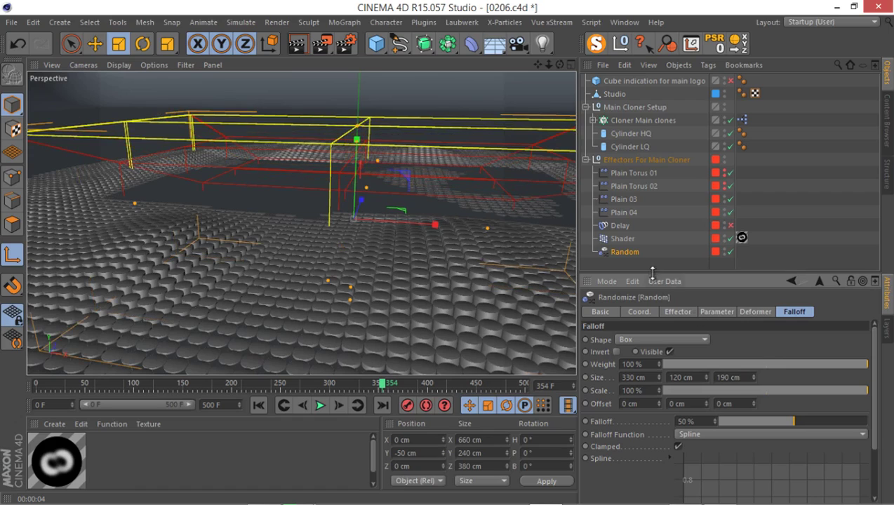
Compare with the Shader effector's falloff percentage and set the Random effector's Falloff value to 30%
{"action": "left_click", "coordinate": [622, 239]}
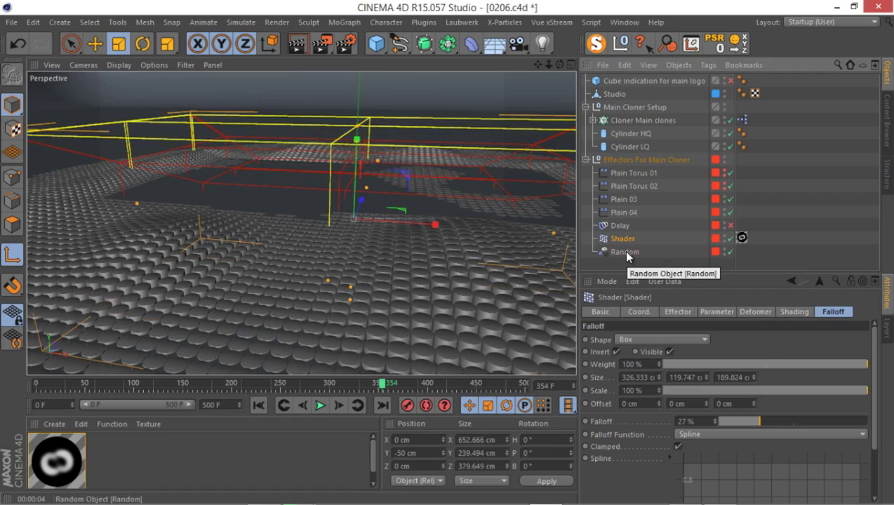
{"action": "left_click", "coordinate": [626, 253]}
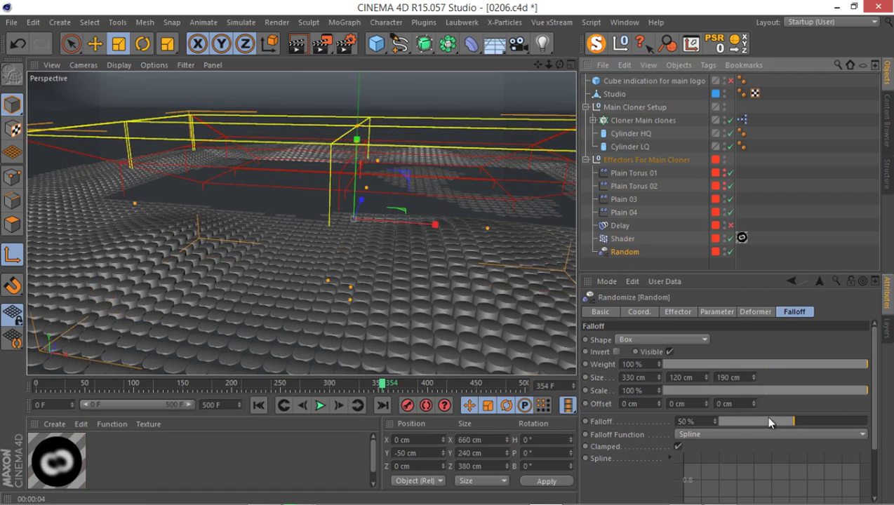
{"action": "double_click", "coordinate": [703, 422]}
{"action": "type", "text": "30"}
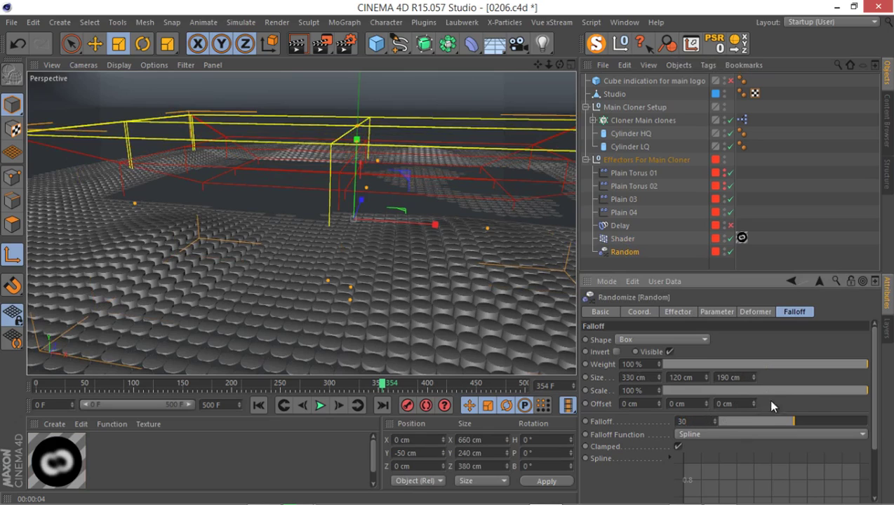
{"action": "key", "text": "Return"}
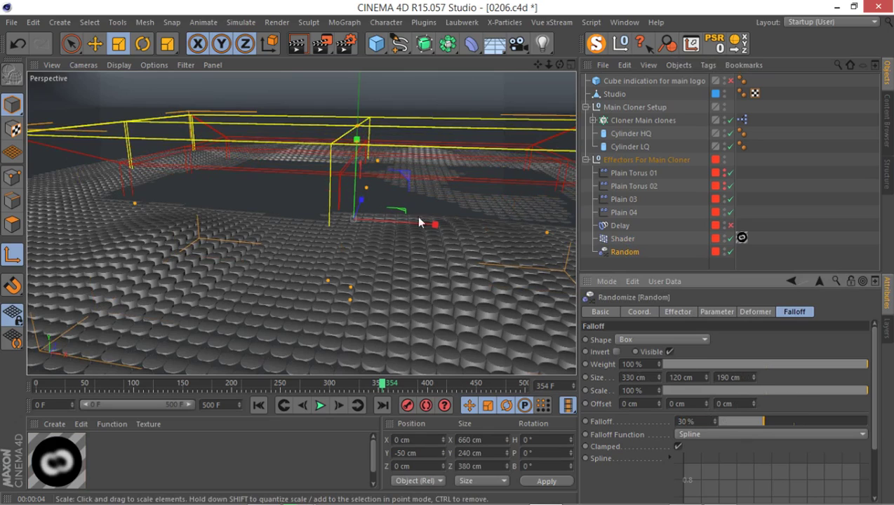
Invert the Random effector's box falloff and inspect its effect on the clones around the logo area
{"action": "left_click", "coordinate": [616, 353]}
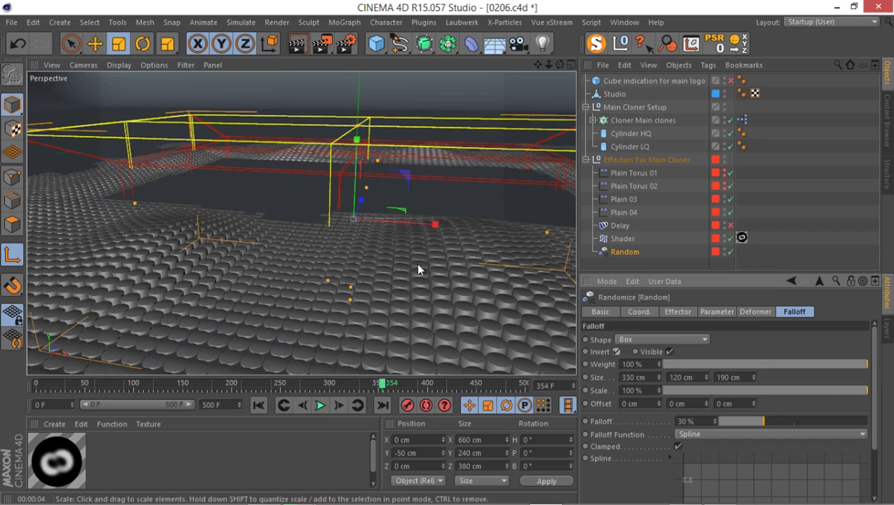
{"action": "left_click_drag", "start_coordinate": [415, 248], "coordinate": [386, 198], "text": "alt"}
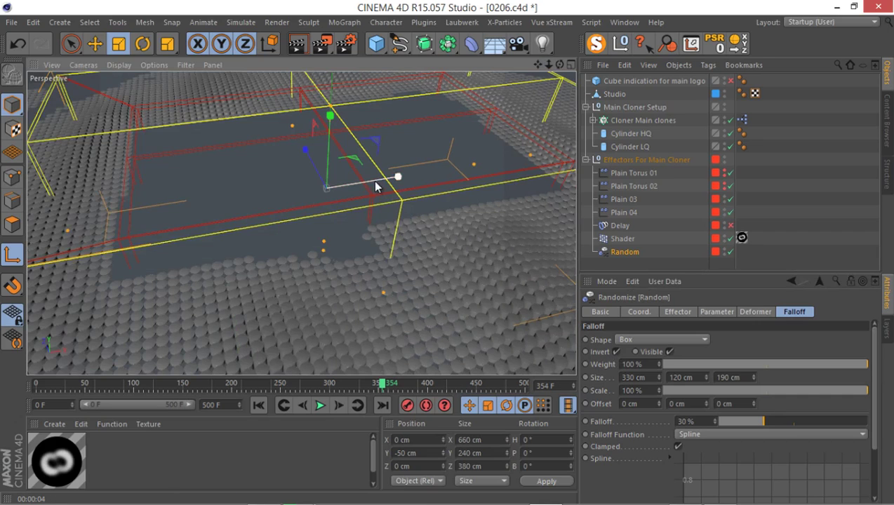
{"action": "left_click_drag", "start_coordinate": [309, 188], "coordinate": [409, 159], "text": "alt"}
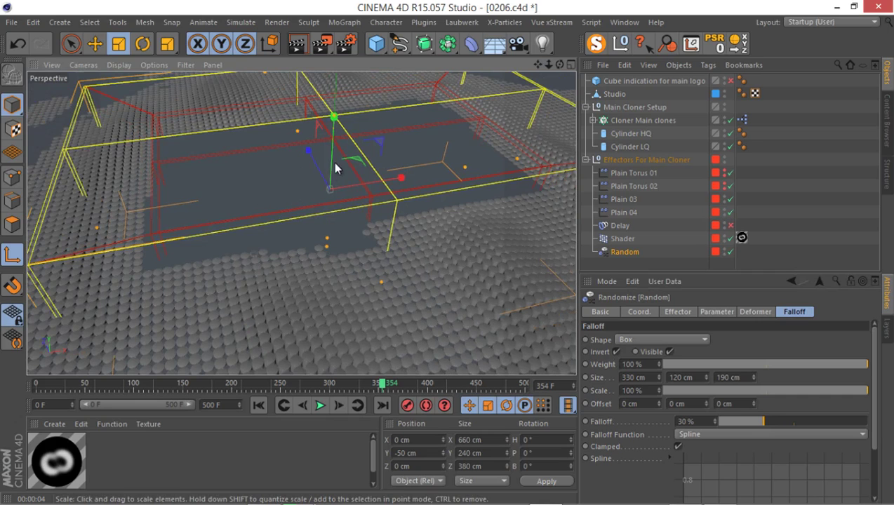
{"action": "mouse_move", "coordinate": [335, 168]}
{"action": "left_mouse_down", "text": "alt"}
{"action": "mouse_move", "coordinate": [366, 142]}
{"action": "mouse_move", "coordinate": [357, 175]}
{"action": "mouse_move", "coordinate": [263, 231]}
{"action": "left_mouse_up", "text": "alt"}
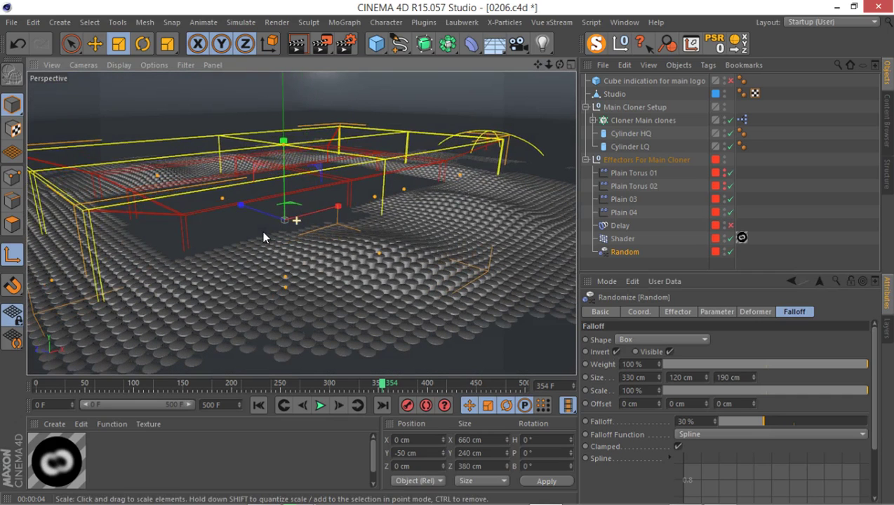